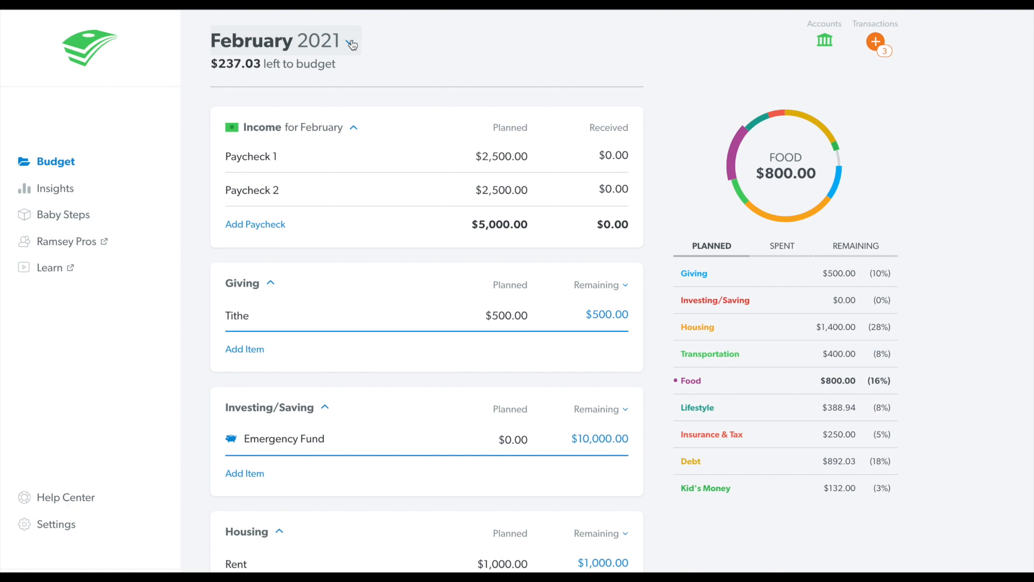
# Choose the February 2021 budget and look through its planned and remaining amounts by category group
pyautogui.click(352, 45)
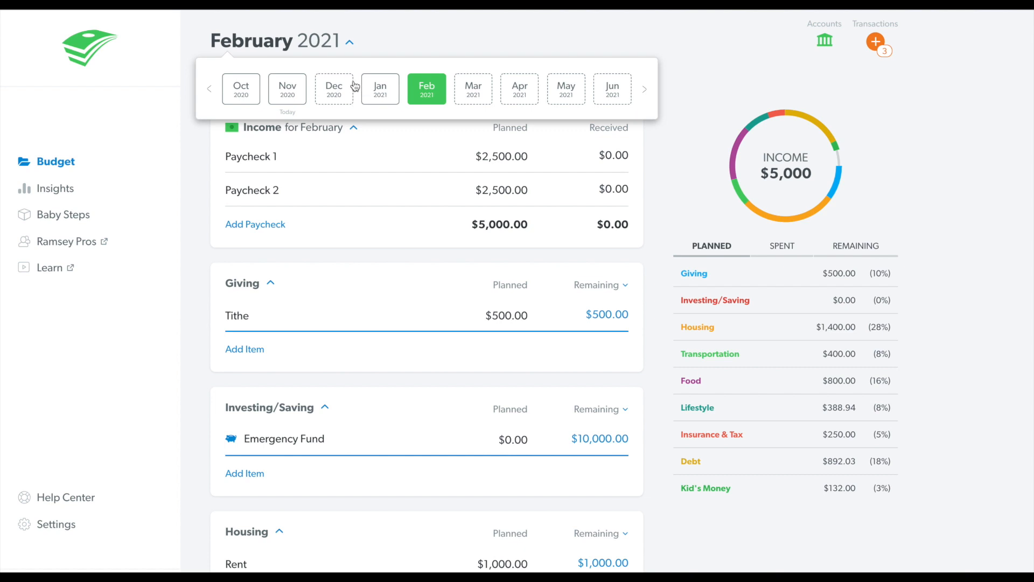
pyautogui.click(430, 93)
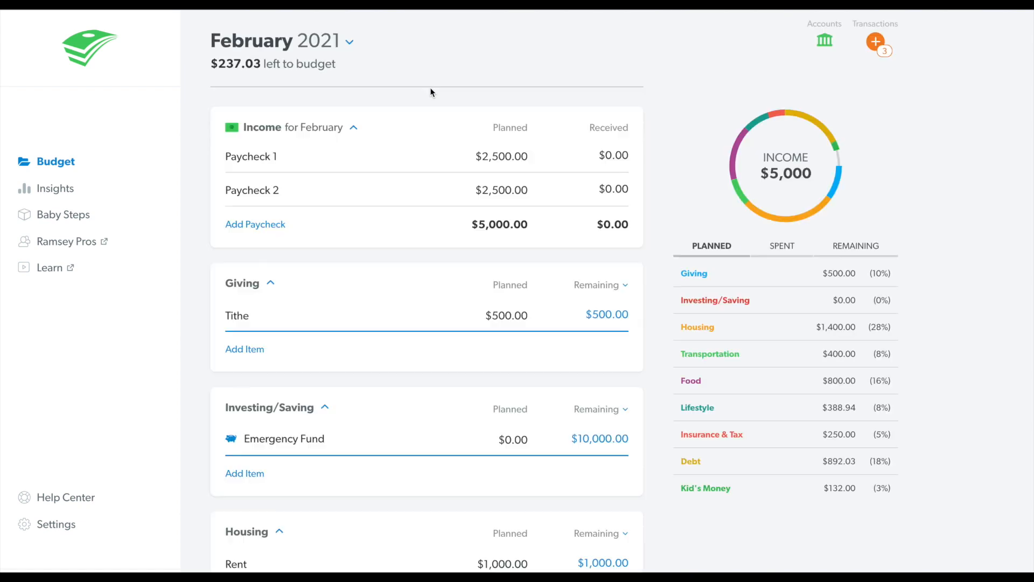
pyautogui.scroll(-1, 655, 174)
pyautogui.scroll(1, 655, 173)
pyautogui.scroll(-5, 304, 276)
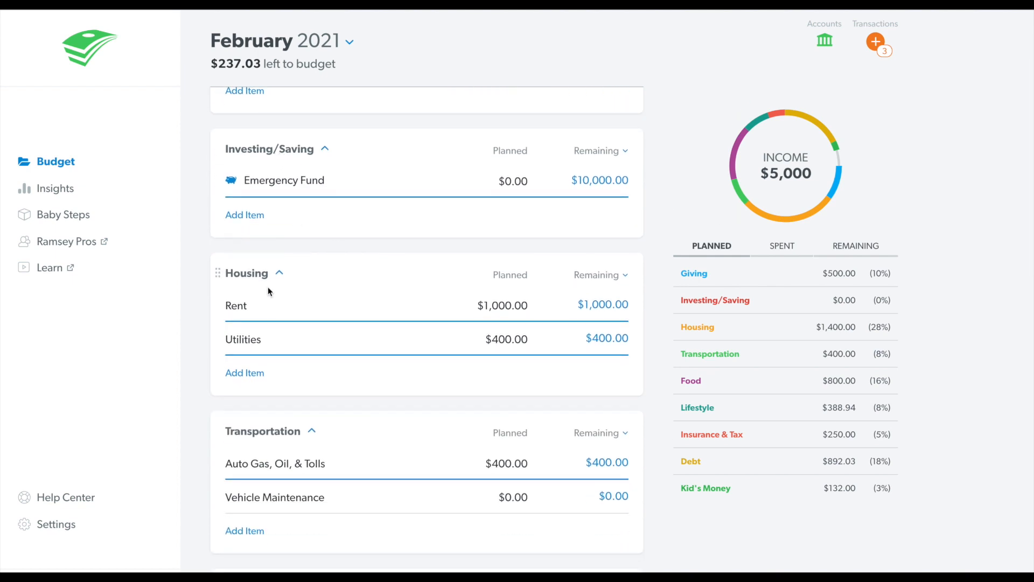
pyautogui.scroll(-8, 386, 277)
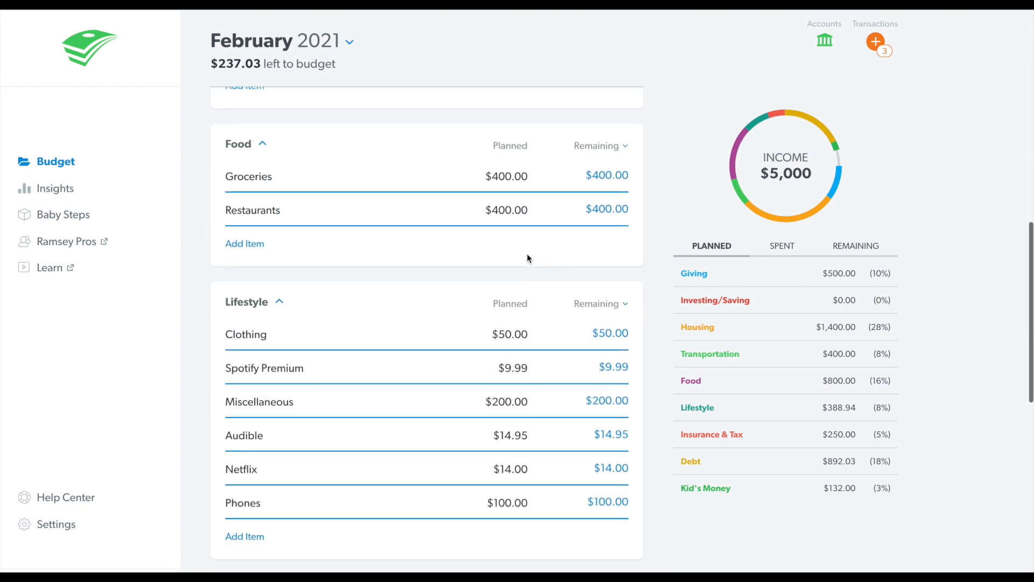
pyautogui.scroll(-3, 527, 257)
pyautogui.scroll(15, 450, 240)
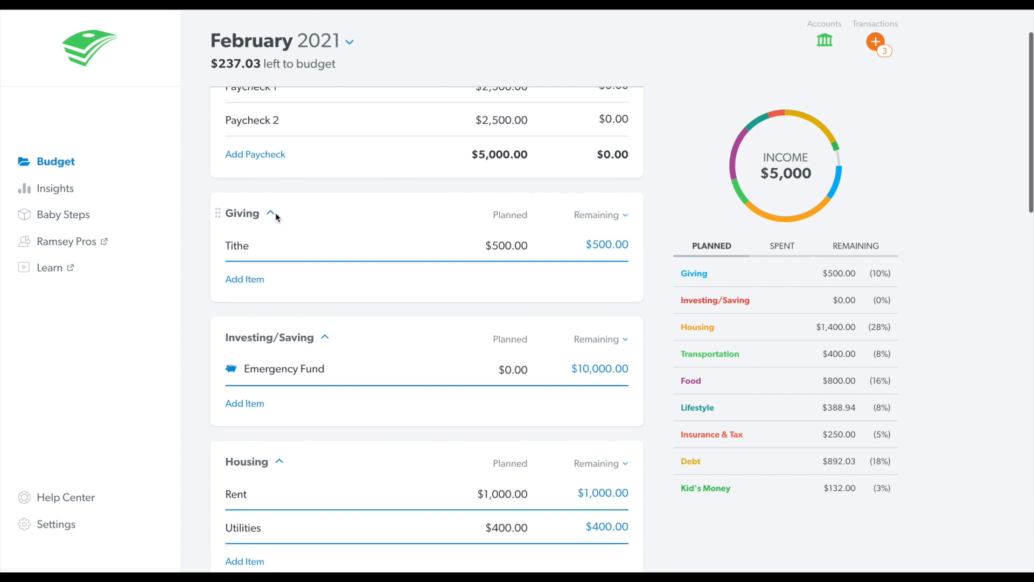
# Collapse the Giving, Investing/Saving and Housing groups, and expand the collapsed groups again
pyautogui.click(272, 214)
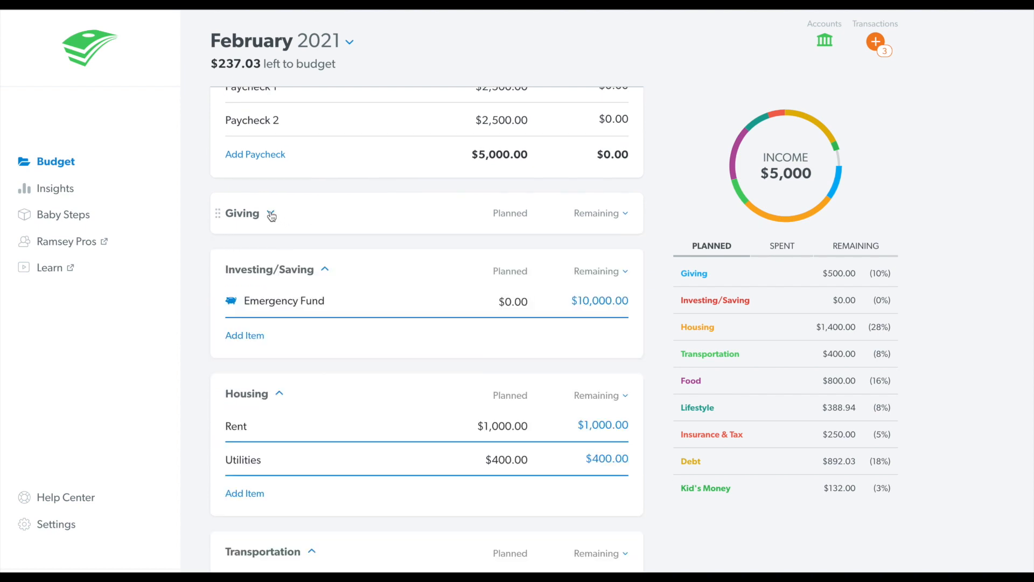
pyautogui.click(325, 269)
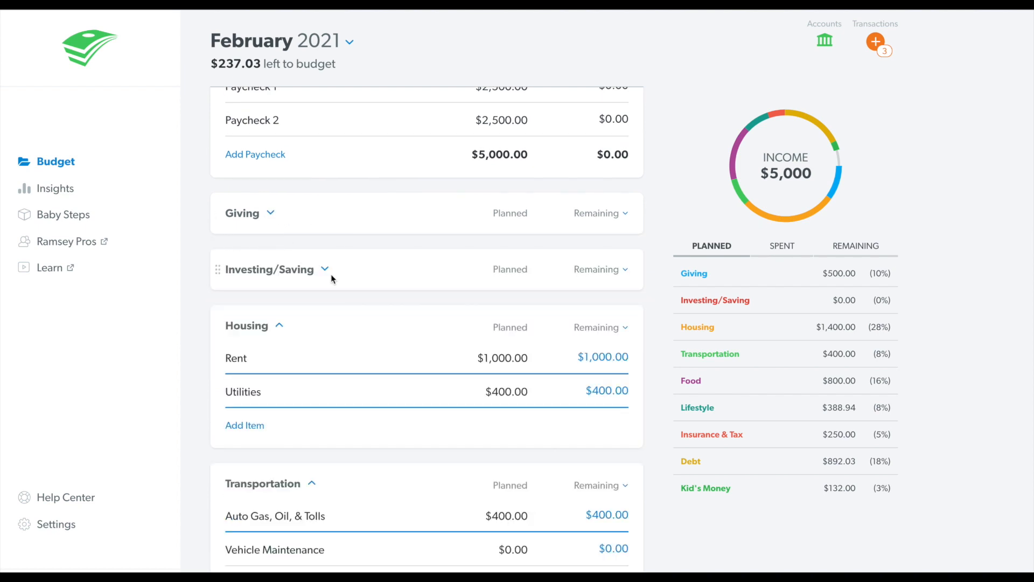
pyautogui.click(279, 326)
pyautogui.scroll(-1, 361, 347)
pyautogui.scroll(-6, 360, 348)
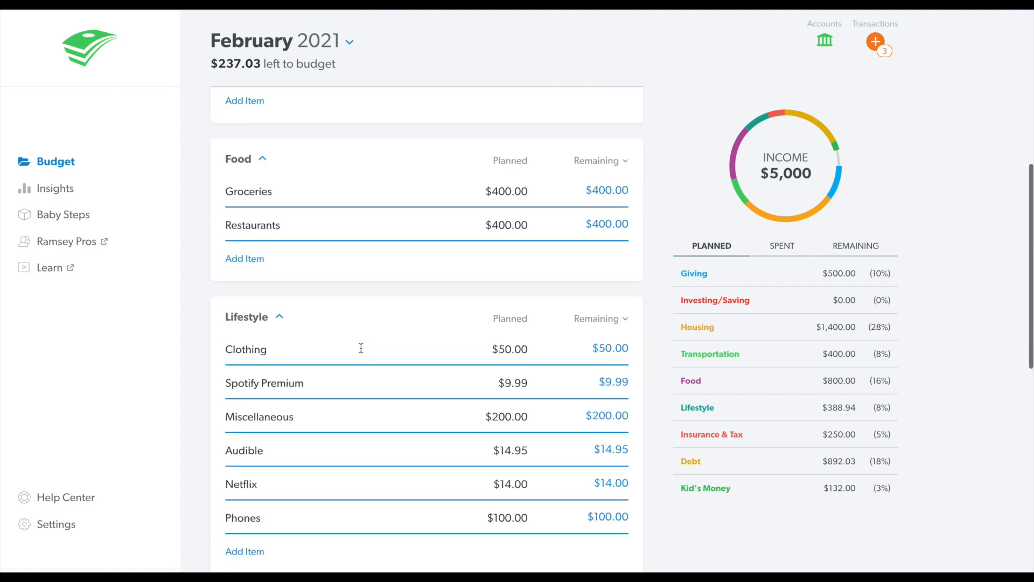
pyautogui.scroll(8, 360, 348)
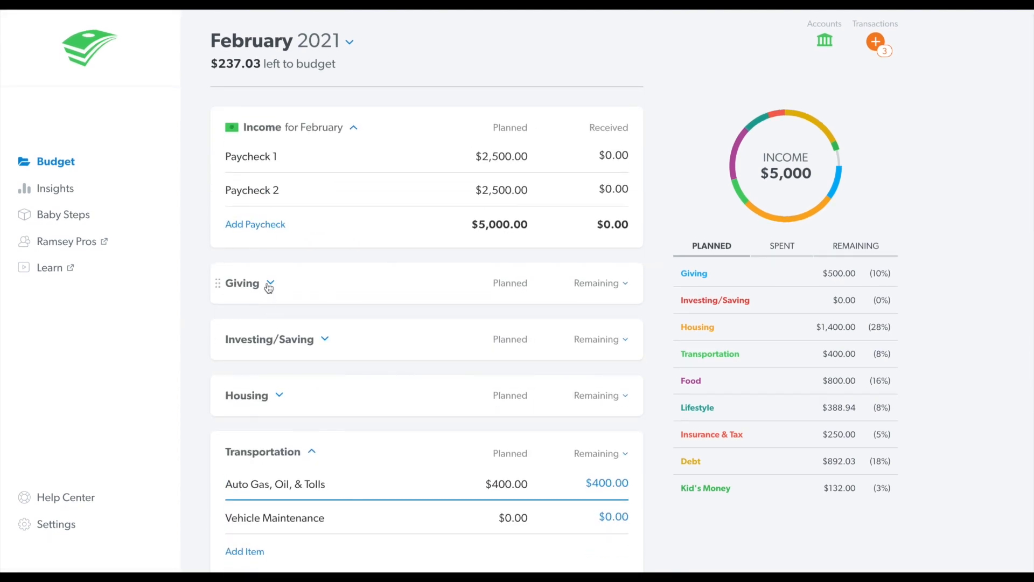
pyautogui.click(271, 283)
pyautogui.click(324, 408)
# Add a budget group named New Group below Kid's Money and give it an item named New Group Item
pyautogui.scroll(-15, 642, 374)
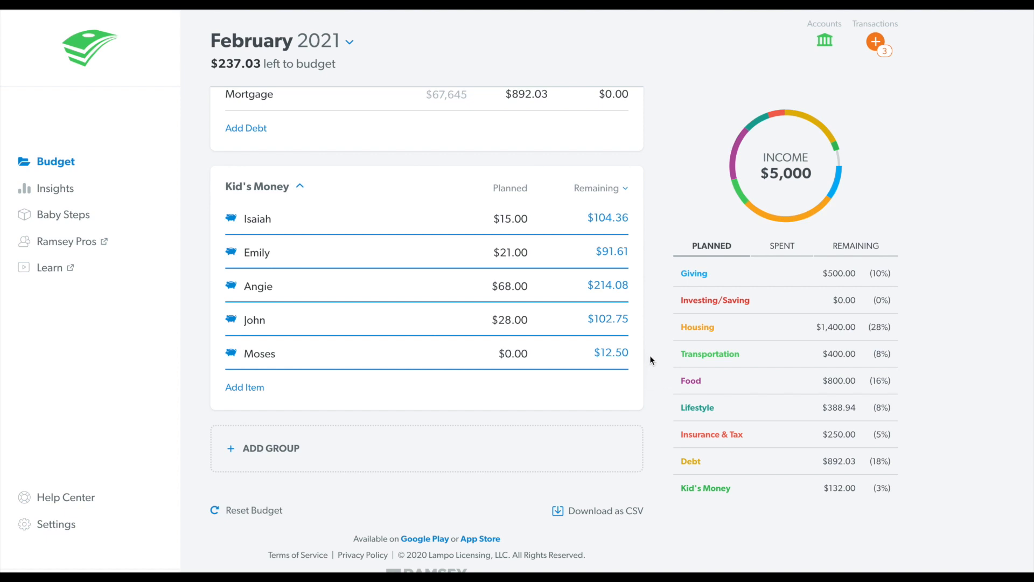
pyautogui.click(268, 455)
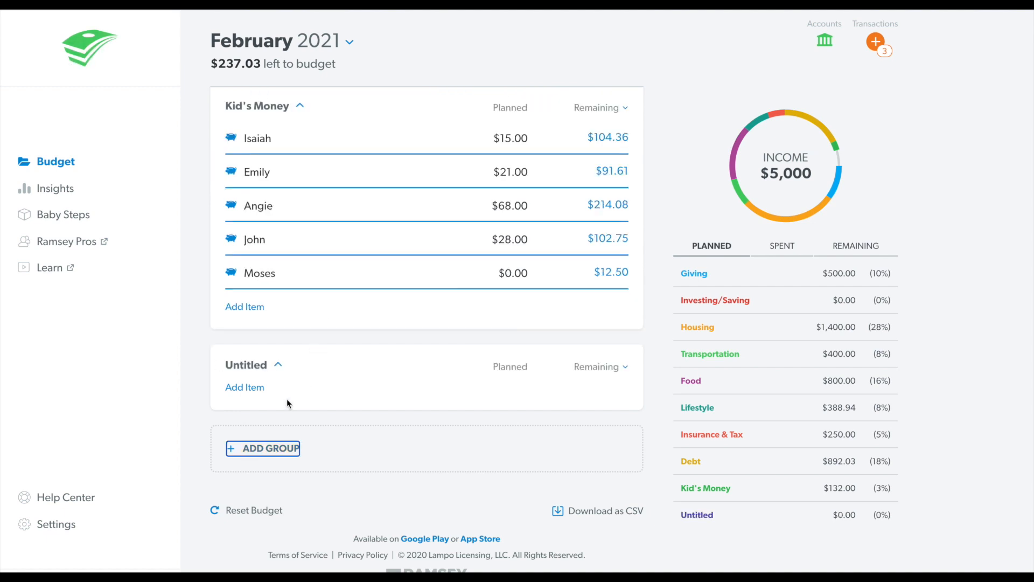
pyautogui.click(258, 368)
pyautogui.write('New Group')
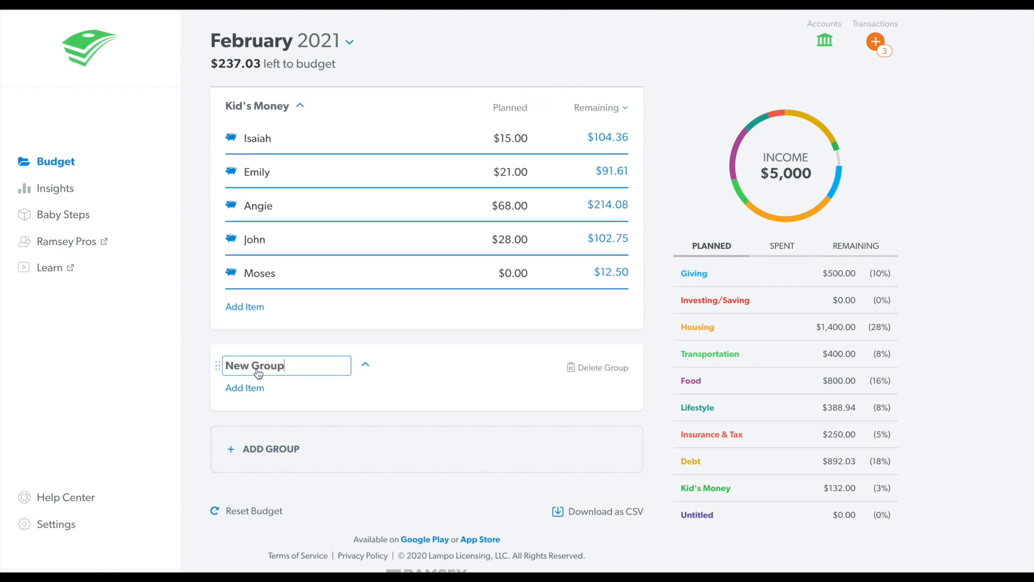
pyautogui.click(345, 340)
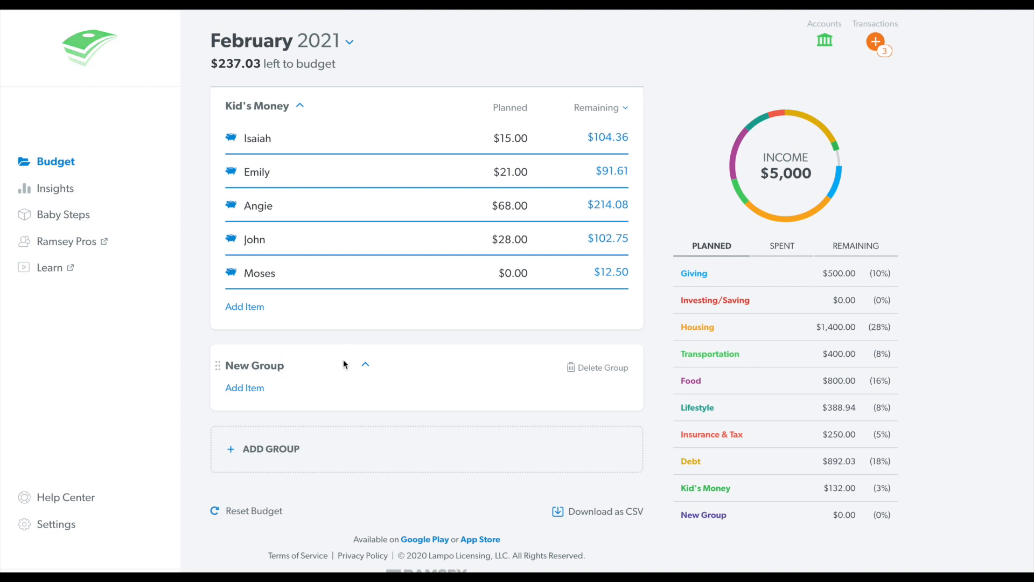
pyautogui.click(244, 388)
pyautogui.write('New Group Item')
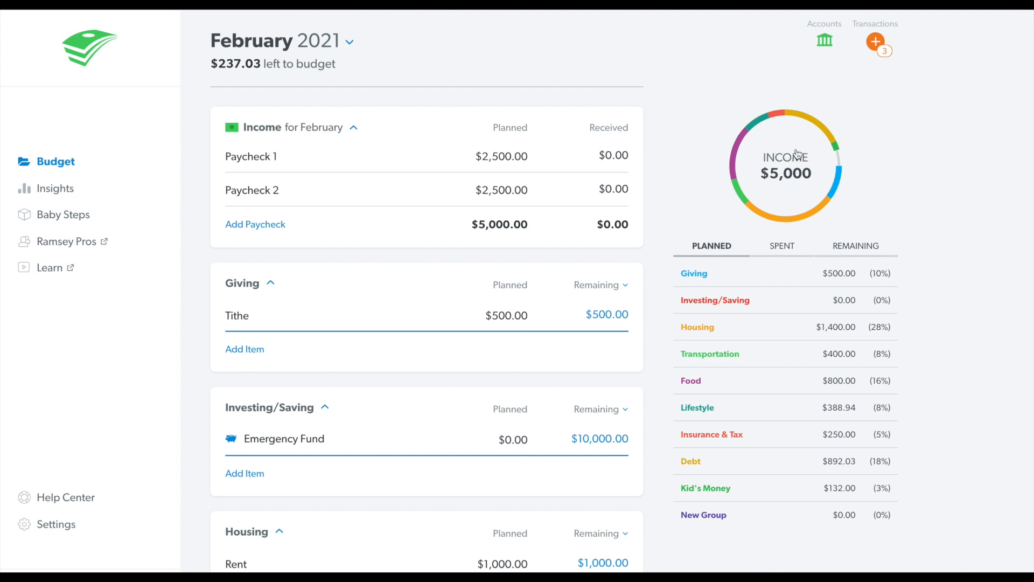
# Examine the Food share in the budget chart and compare the Spent, Remaining and Planned summaries
pyautogui.click(732, 156)
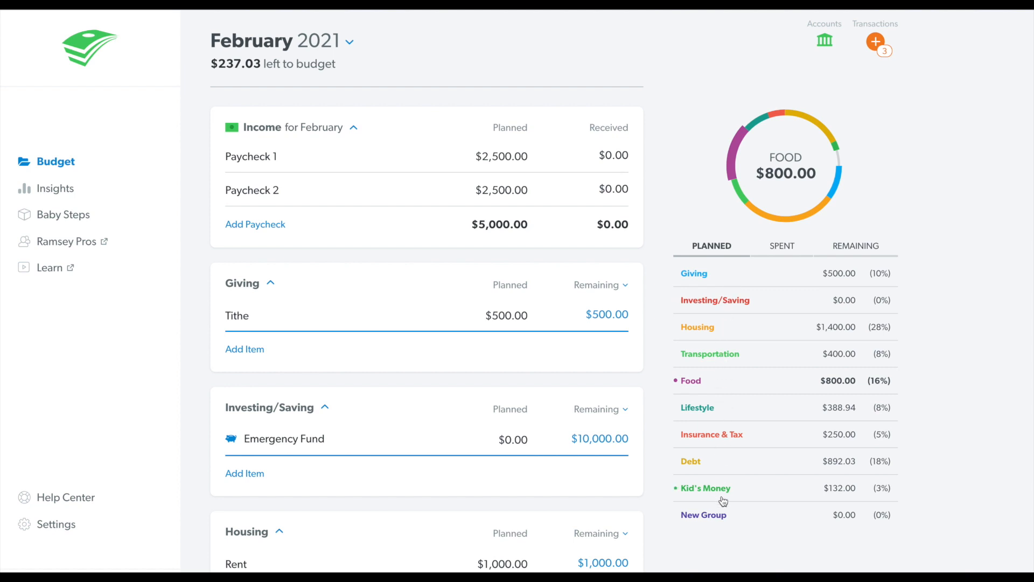
pyautogui.click(780, 247)
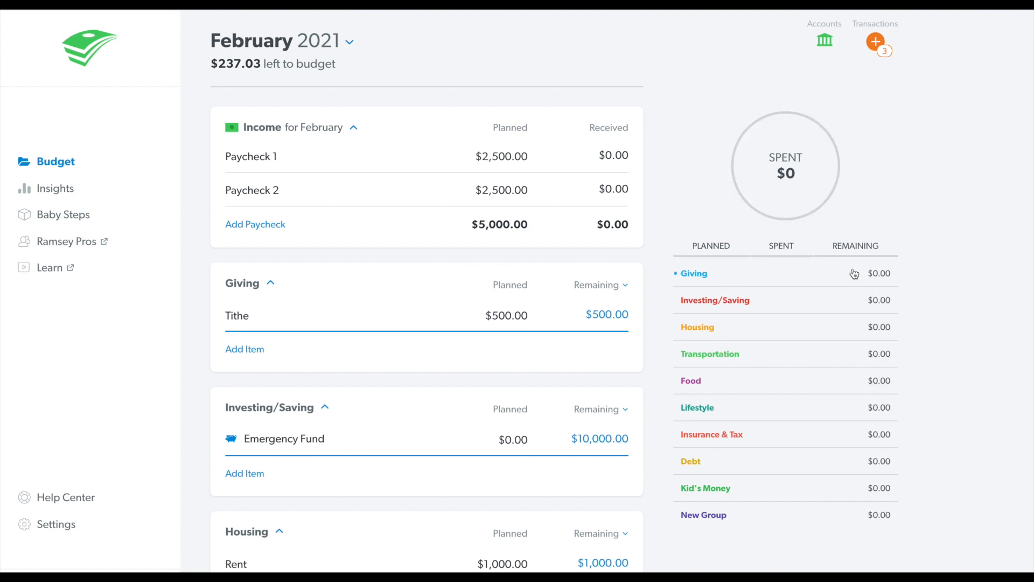
pyautogui.click(853, 247)
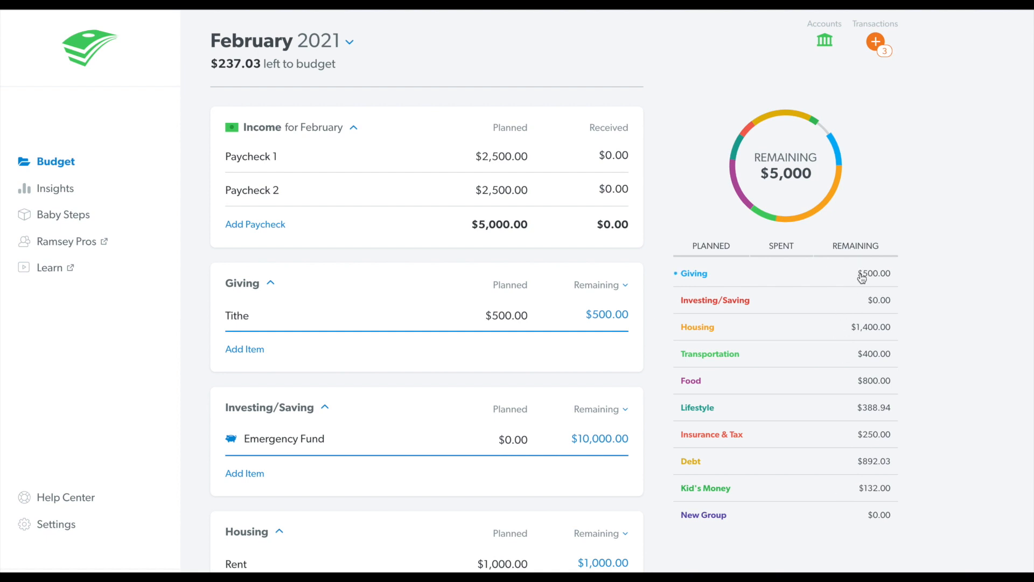
pyautogui.click(711, 252)
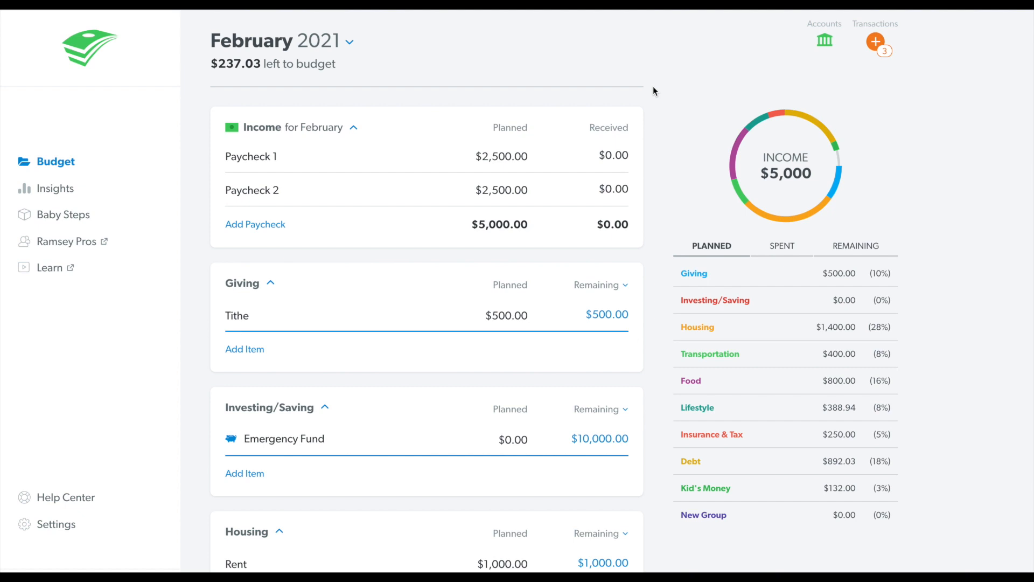
# Add an income line named Other Income with a planned amount of $200.00 to February's income
pyautogui.scroll(-8, 636, 261)
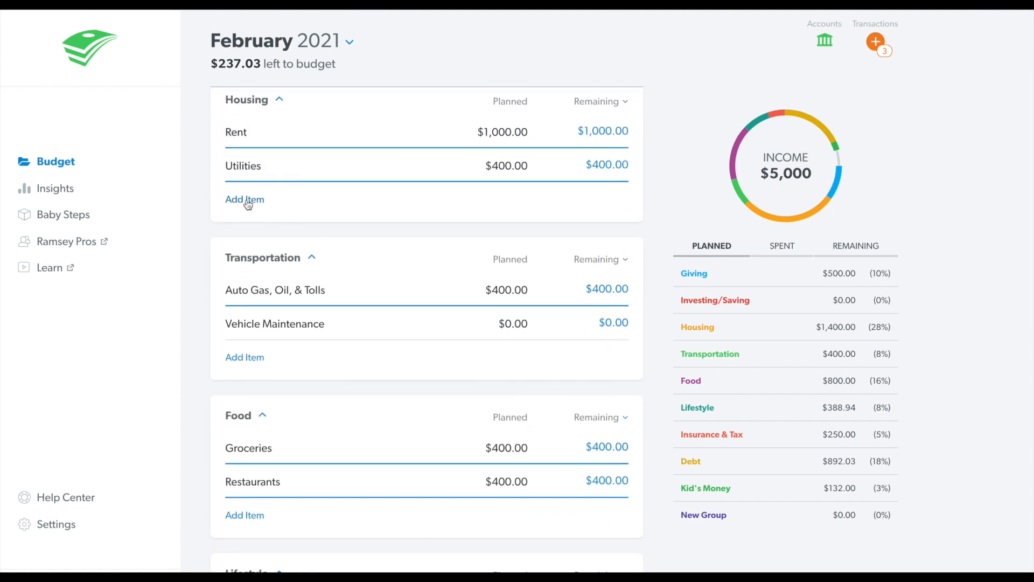
pyautogui.scroll(4, 667, 188)
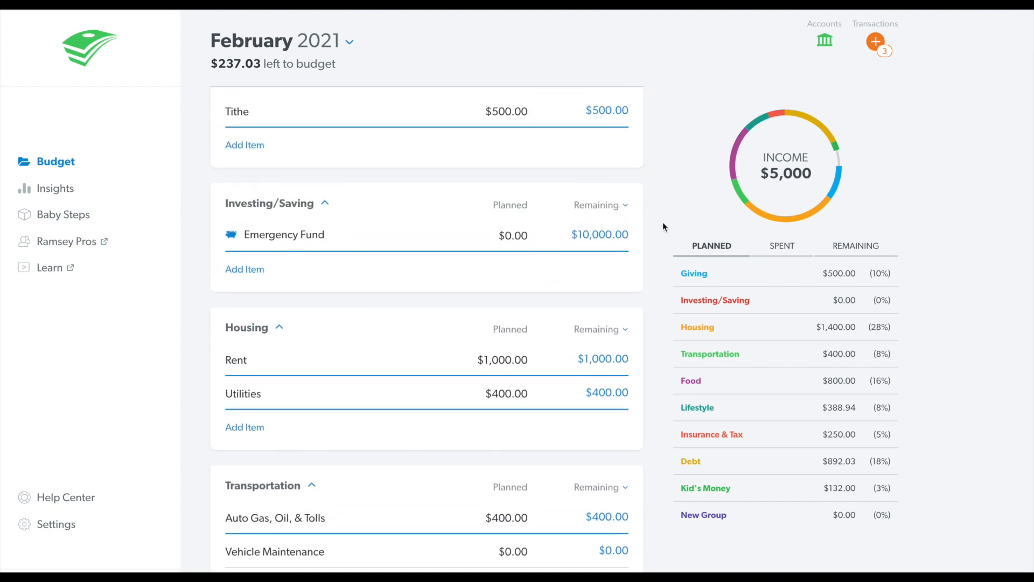
pyautogui.scroll(4, 663, 222)
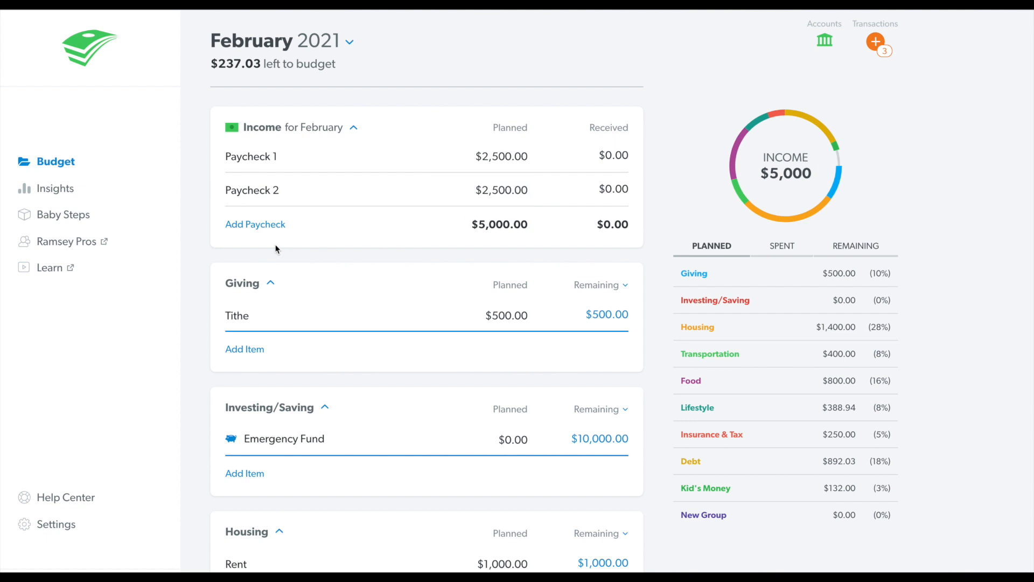
pyautogui.click(264, 225)
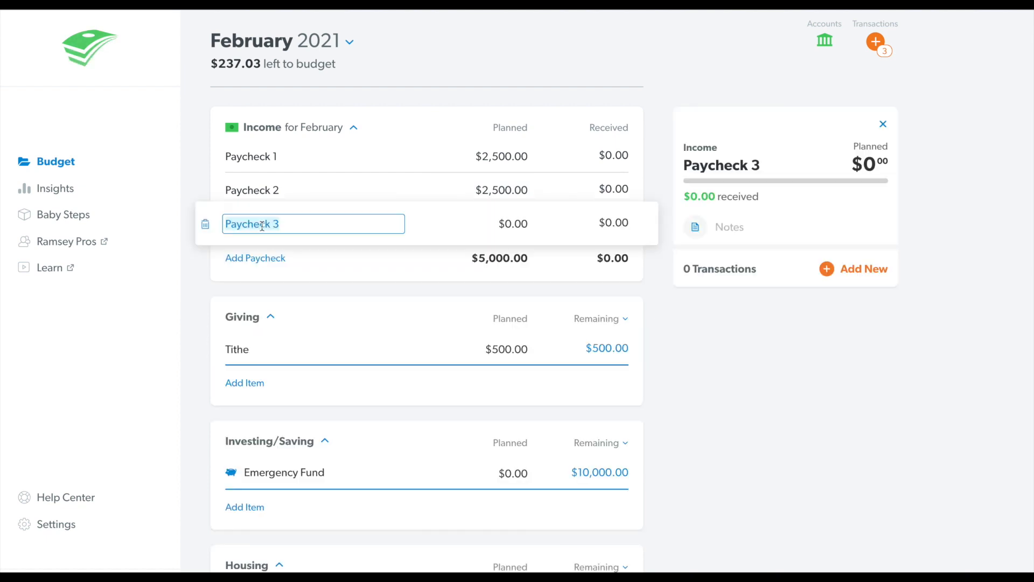
pyautogui.write('Other Income')
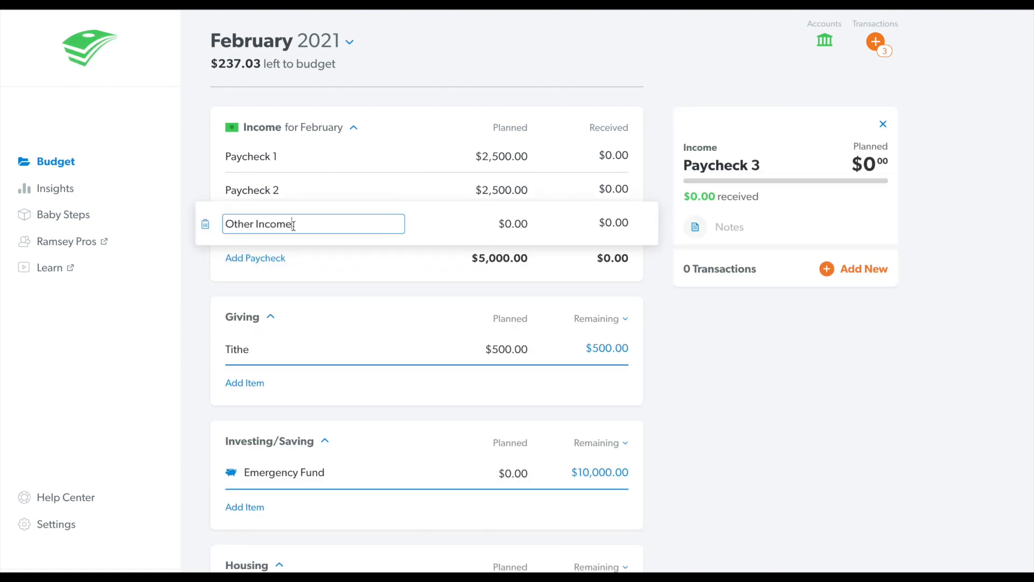
pyautogui.press('Tab')
pyautogui.write('200')
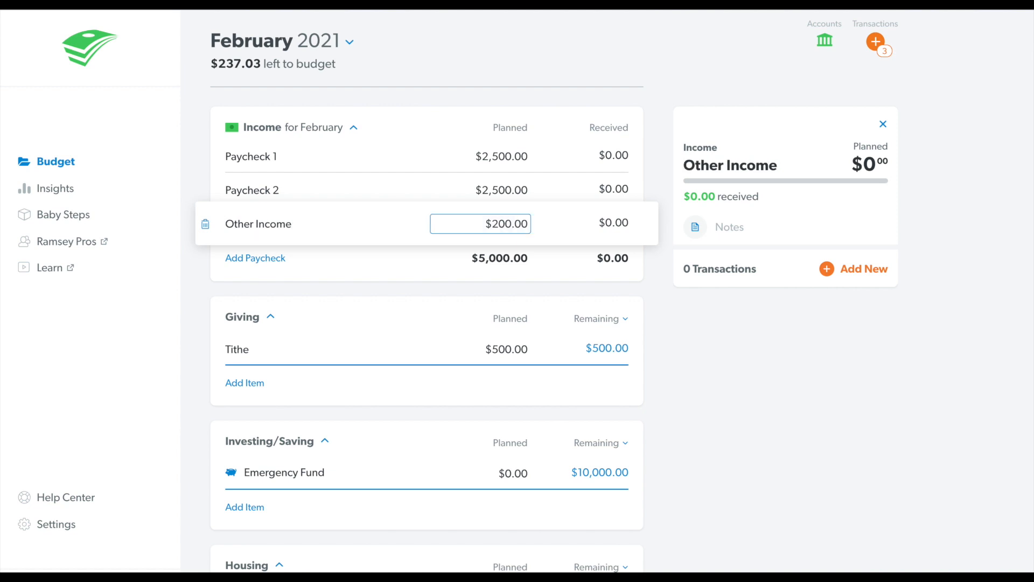
pyautogui.click(651, 141)
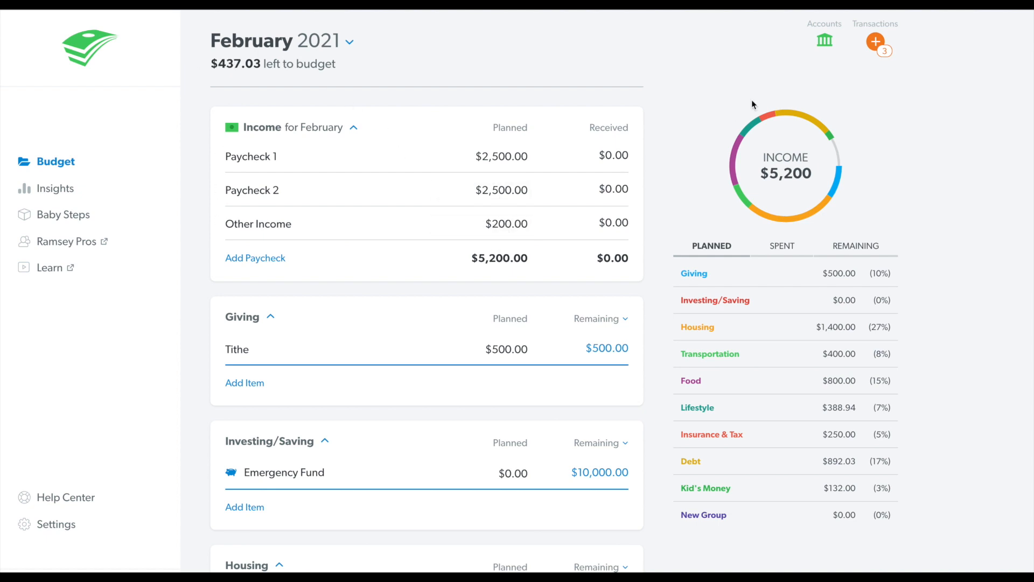
# Show the new transactions and assign the two $2,500.00 Work deposits to Paycheck 1 and Paycheck 2
pyautogui.click(877, 46)
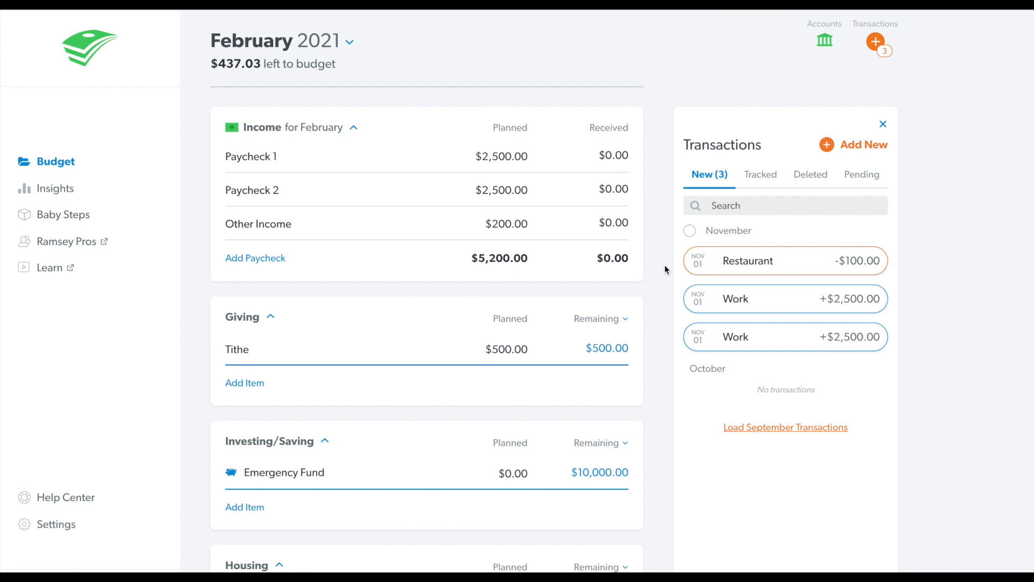
pyautogui.scroll(-1, 665, 270)
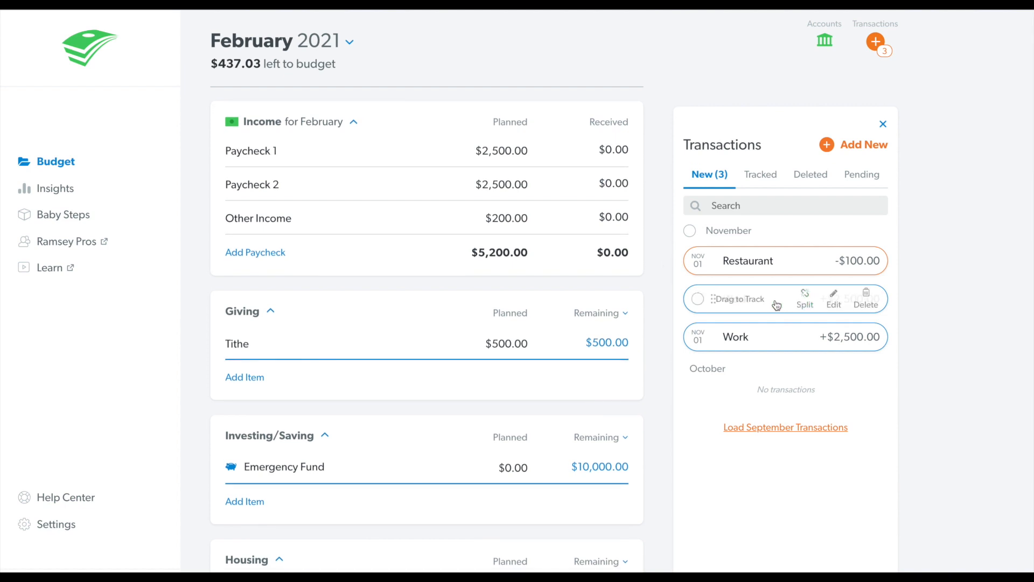
pyautogui.moveTo(770, 302); pyautogui.dragTo(389, 157)
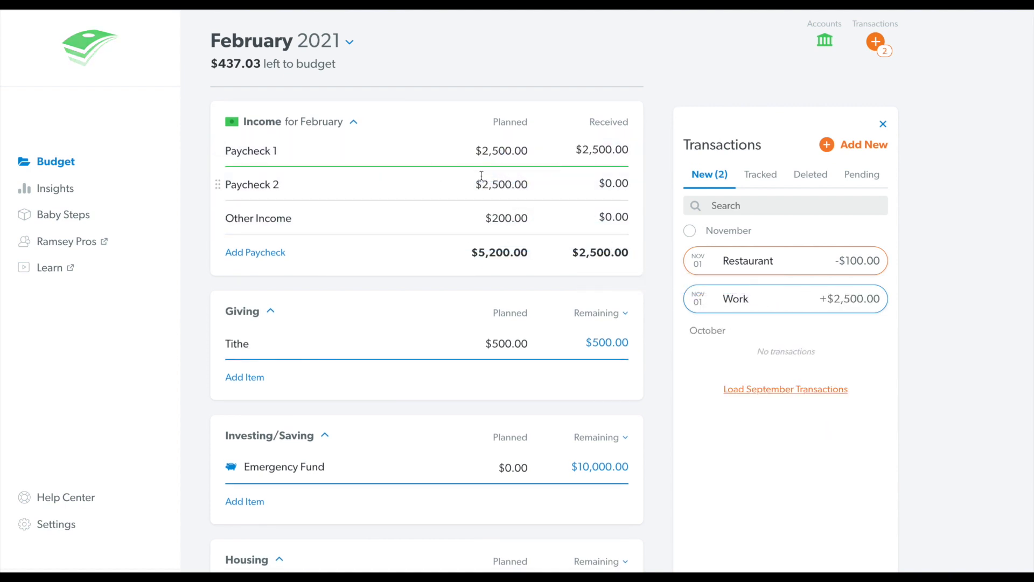
pyautogui.moveTo(755, 301); pyautogui.dragTo(342, 178)
# Assign the $100.00 Restaurant transaction to the Restaurants item in the Food group
pyautogui.scroll(-10, 374, 187)
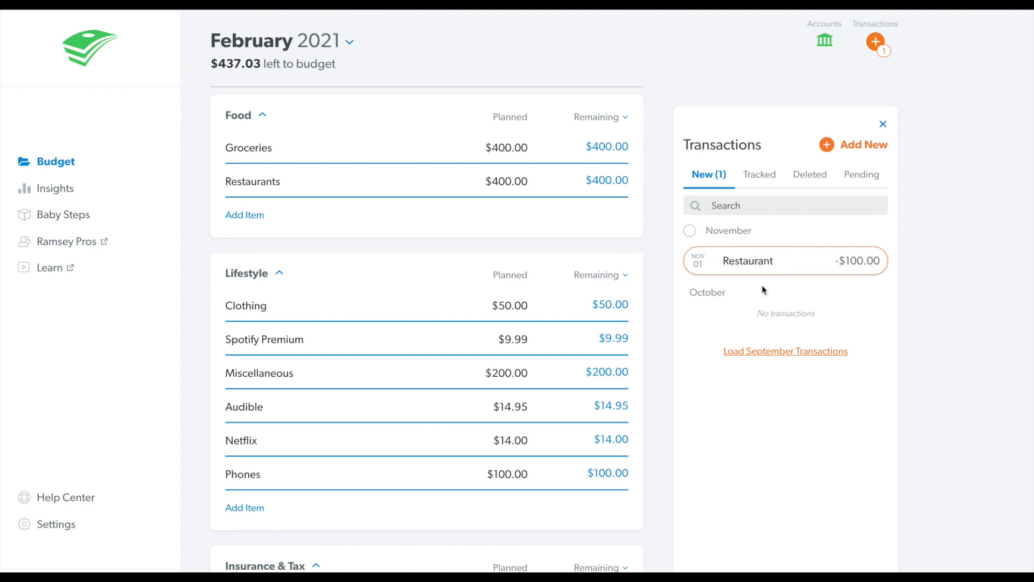
pyautogui.moveTo(762, 266)
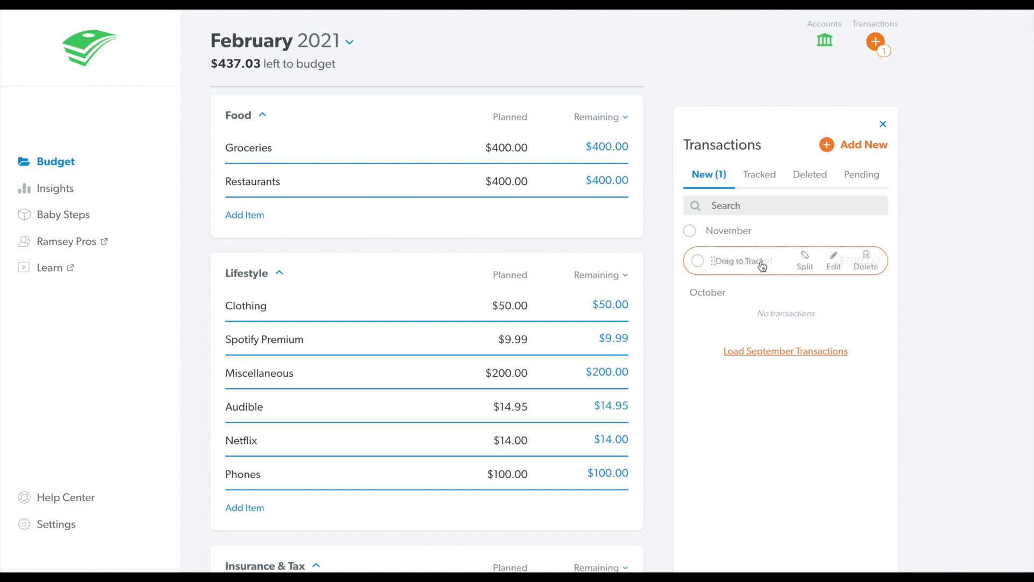
pyautogui.moveTo(762, 266); pyautogui.dragTo(335, 179)
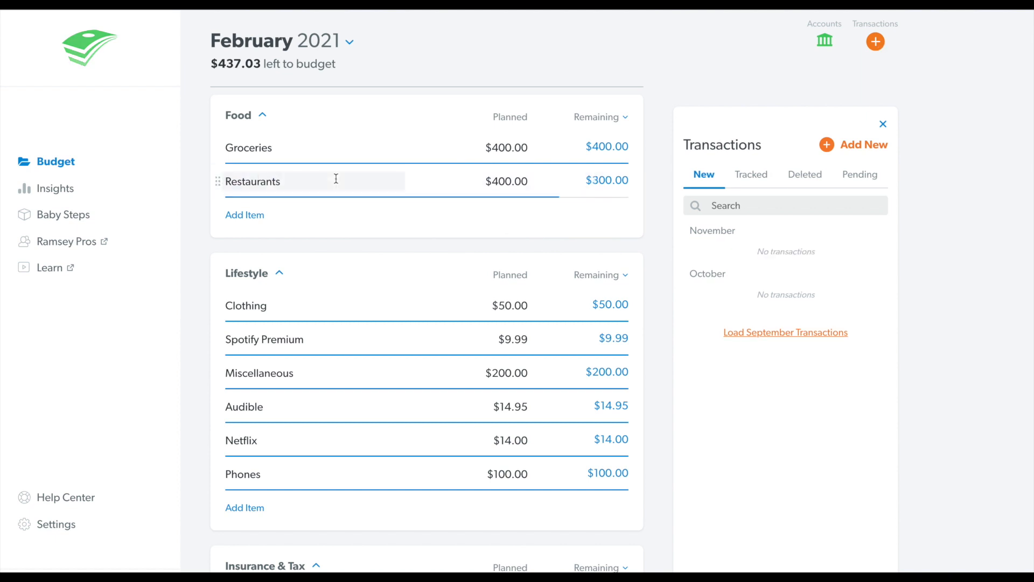
# View the budget items' Spent amounts, return to Remaining, and review the income received
pyautogui.click(608, 186)
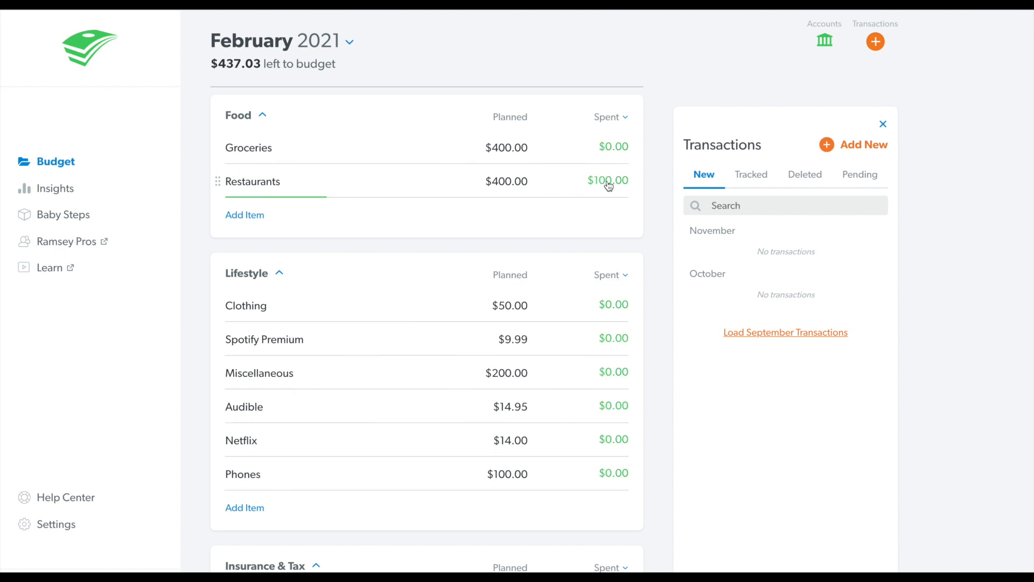
pyautogui.click(609, 186)
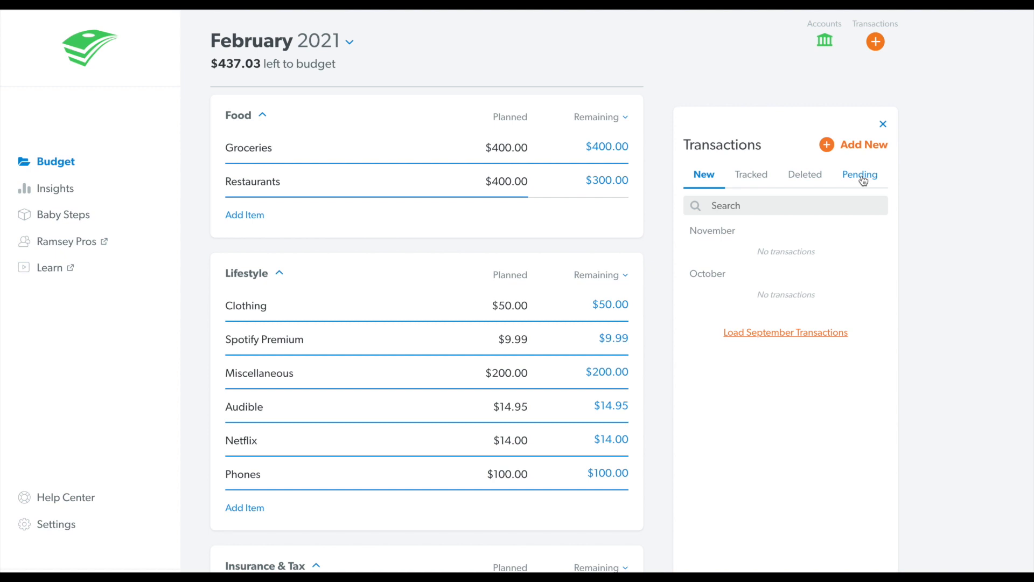
pyautogui.scroll(10, 659, 221)
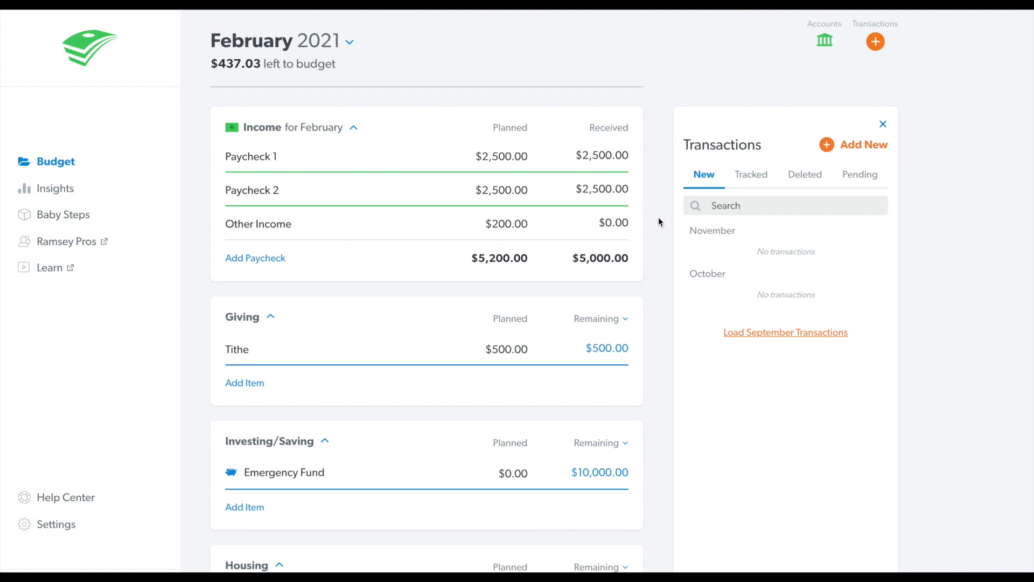
pyautogui.scroll(-8, 658, 219)
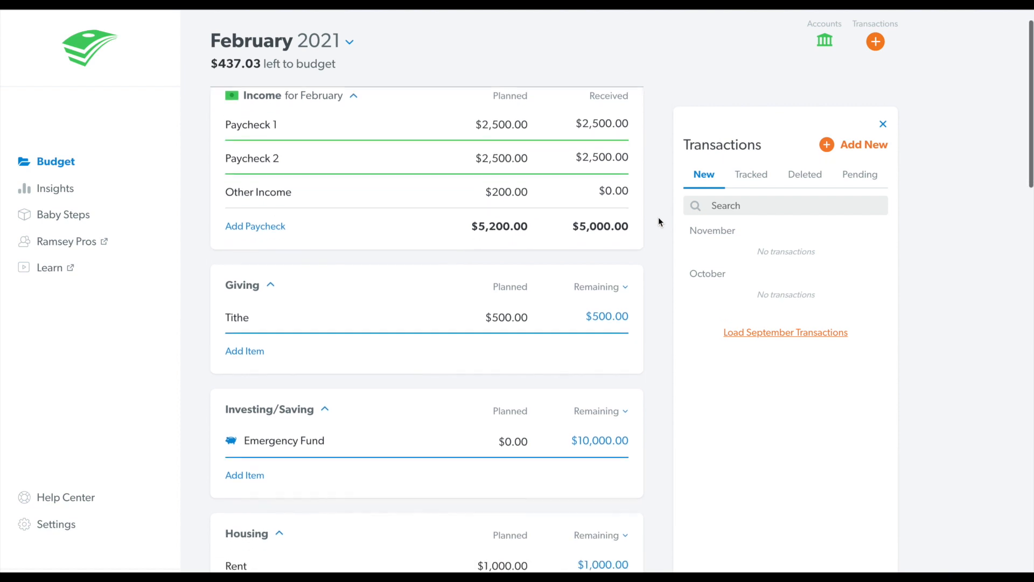
# Examine the Emergency Fund's fund details in the Investing/Saving group, including its starting balance and savings goal
pyautogui.scroll(4, 658, 218)
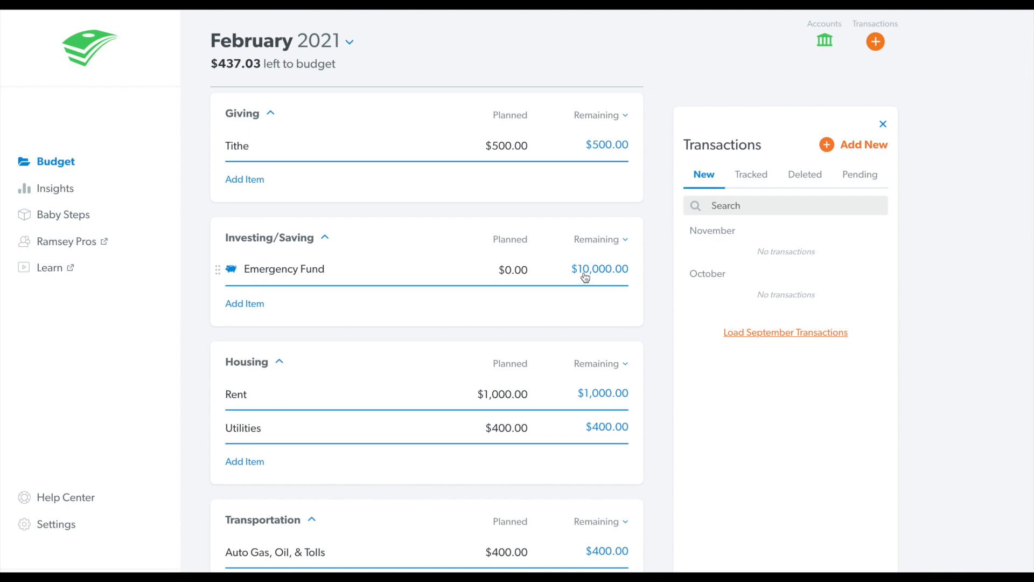
pyautogui.click(512, 271)
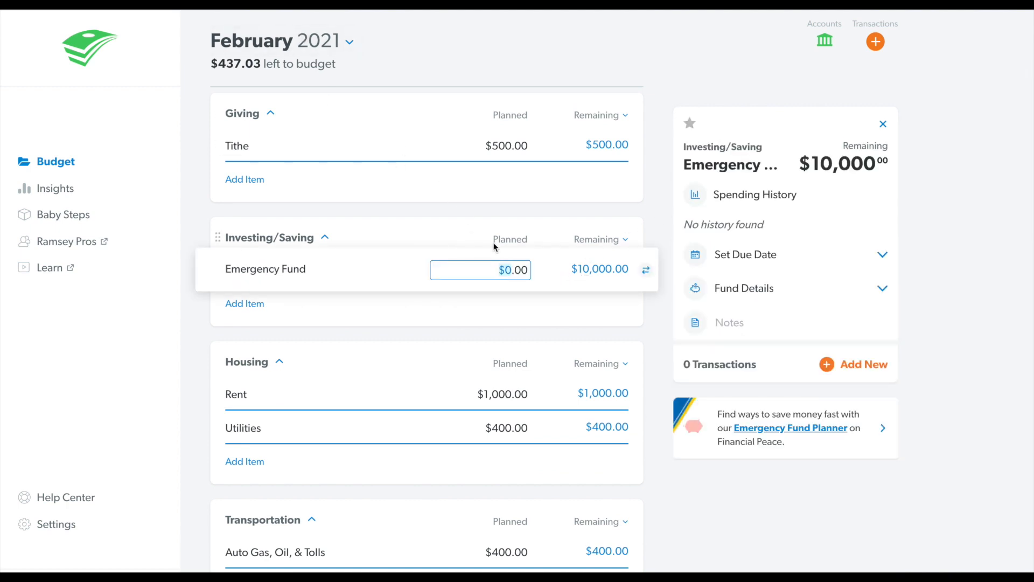
pyautogui.click(521, 271)
pyautogui.click(876, 290)
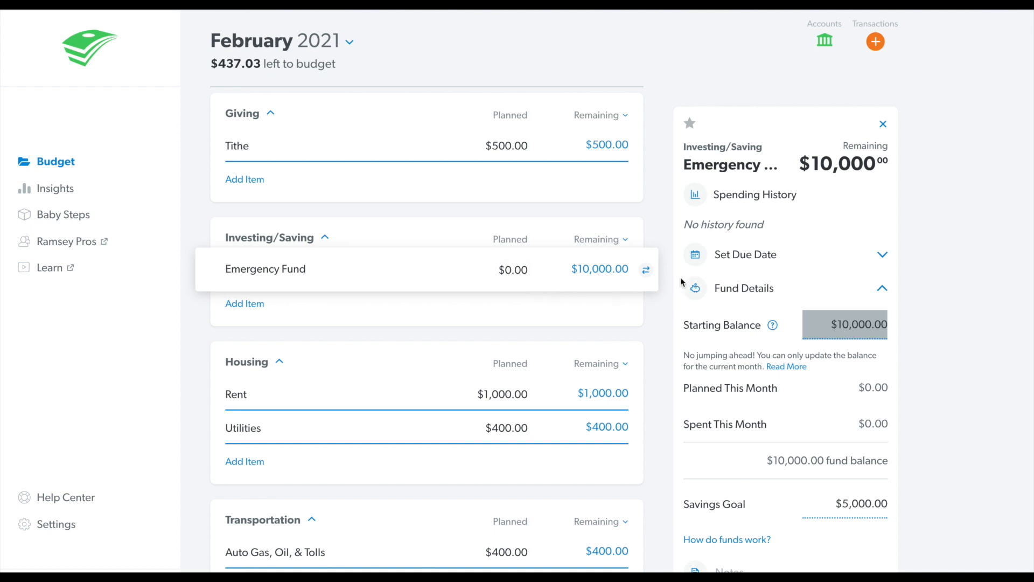
pyautogui.click(654, 223)
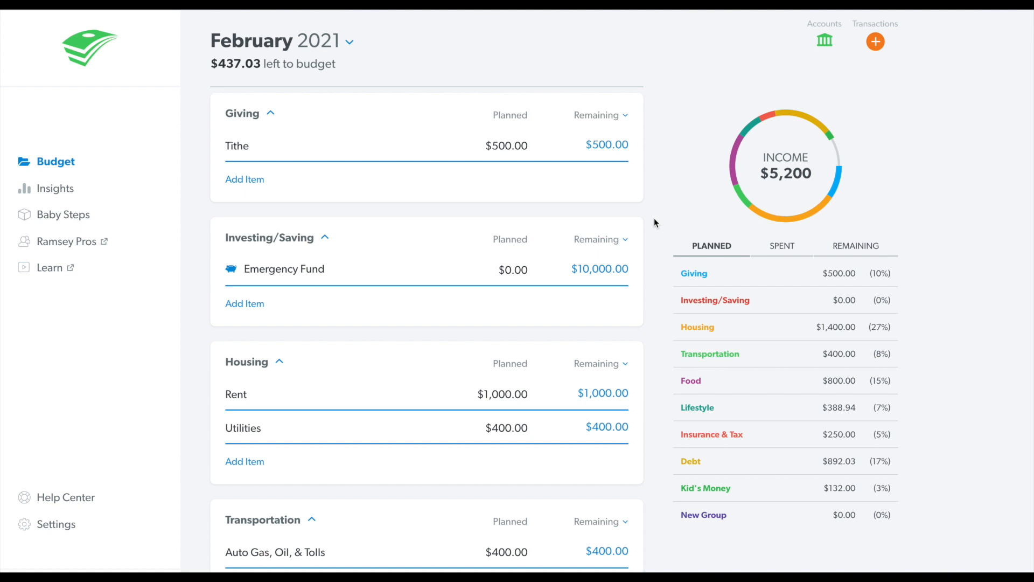
# Add an item named Car Fund to the Investing/Saving group with a planned amount of $200.00
pyautogui.click(244, 304)
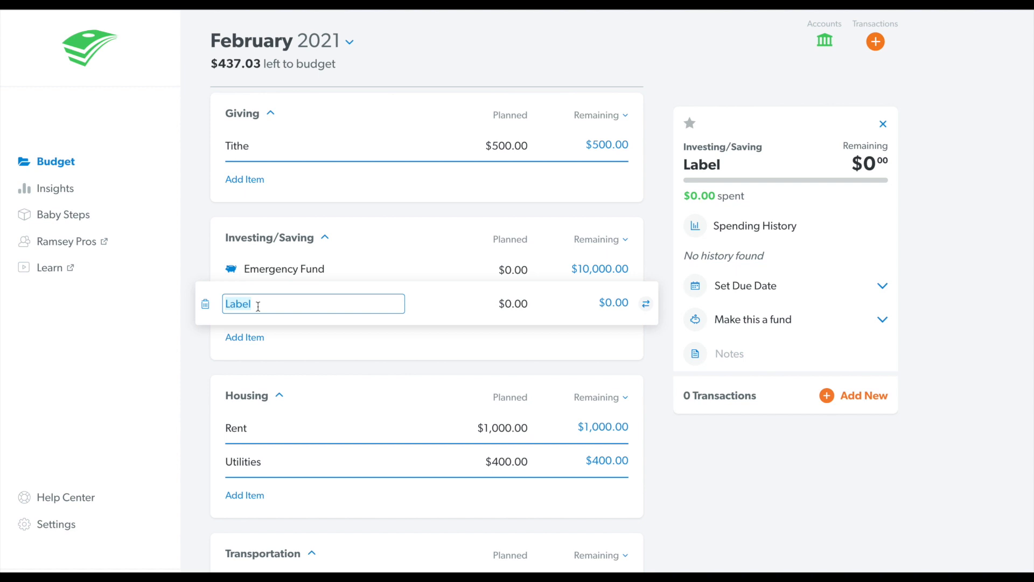
pyautogui.write('Car Fund')
pyautogui.click(508, 305)
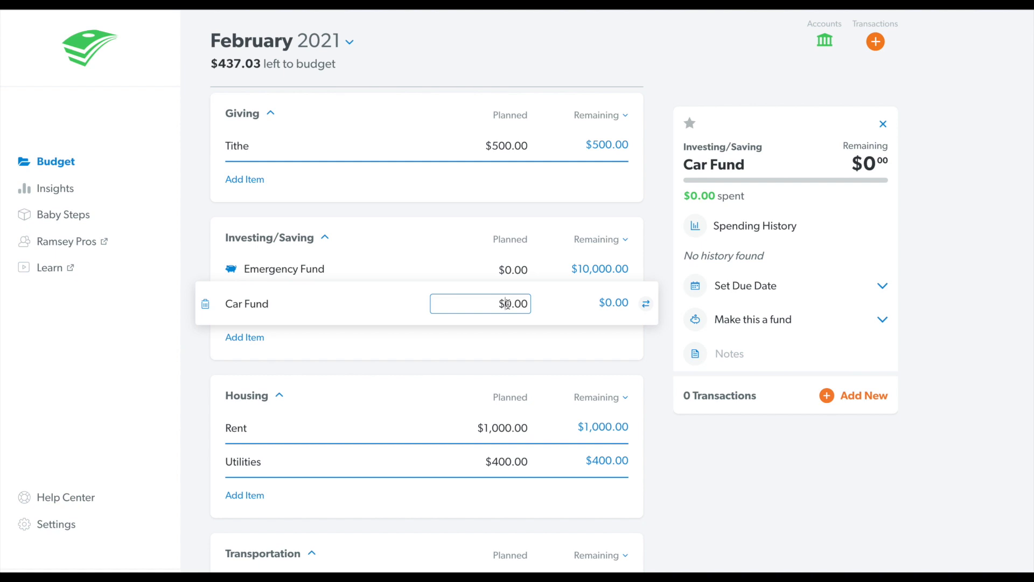
pyautogui.write('200')
pyautogui.press('Return')
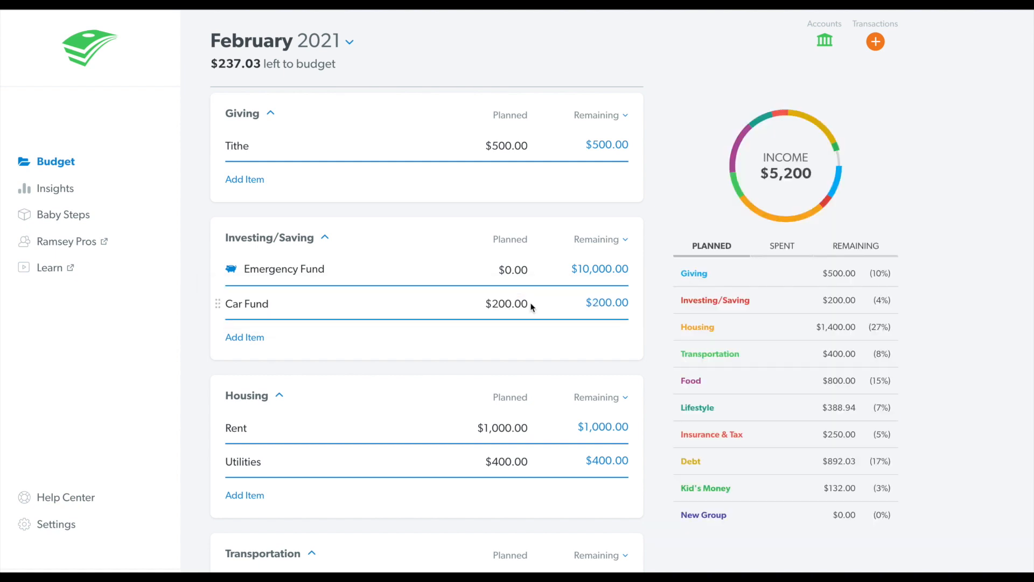
# Turn the Car Fund item into a fund that carries its balance from month to month
pyautogui.click(598, 308)
pyautogui.click(855, 319)
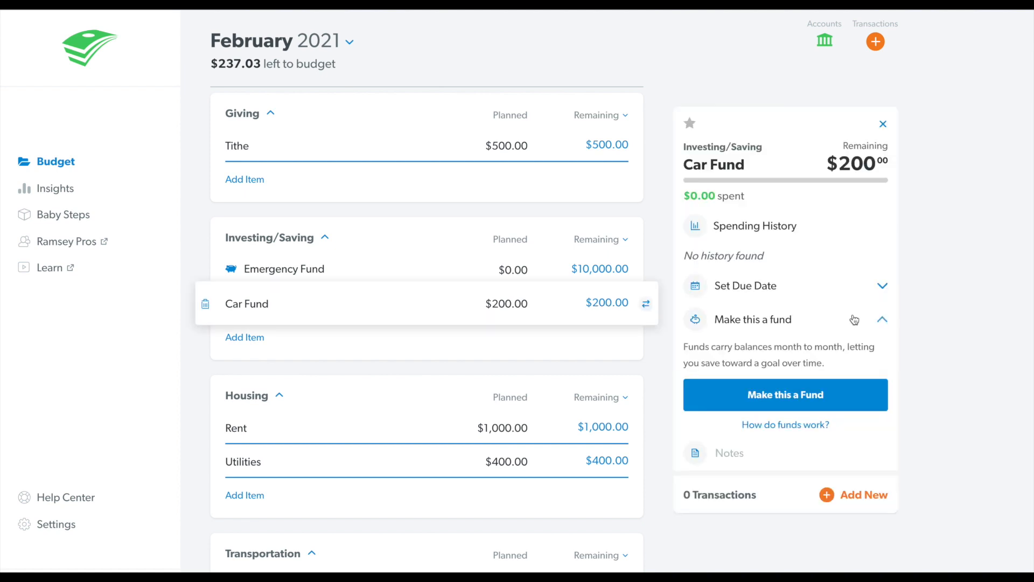
pyautogui.click(797, 403)
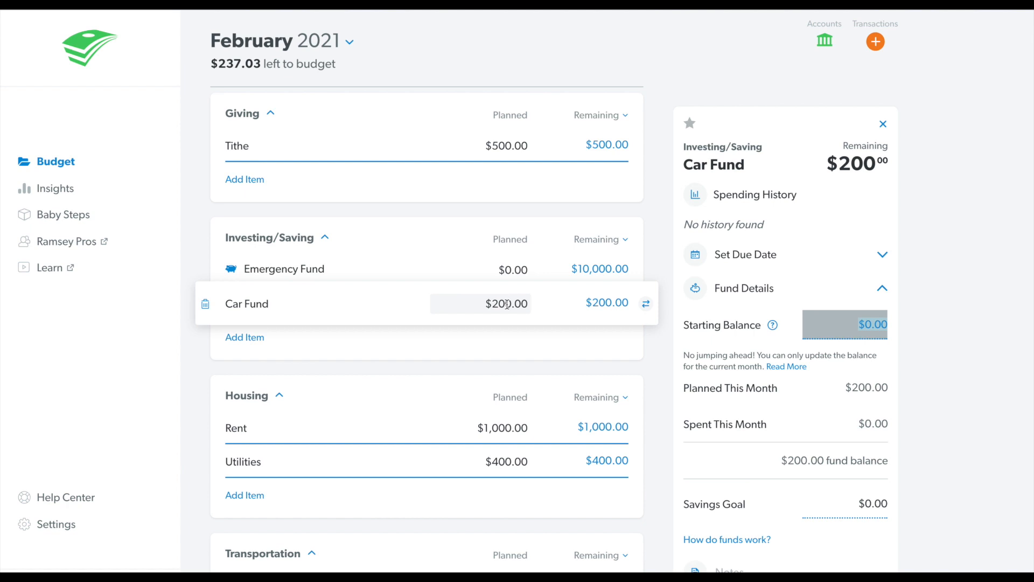
pyautogui.click(661, 232)
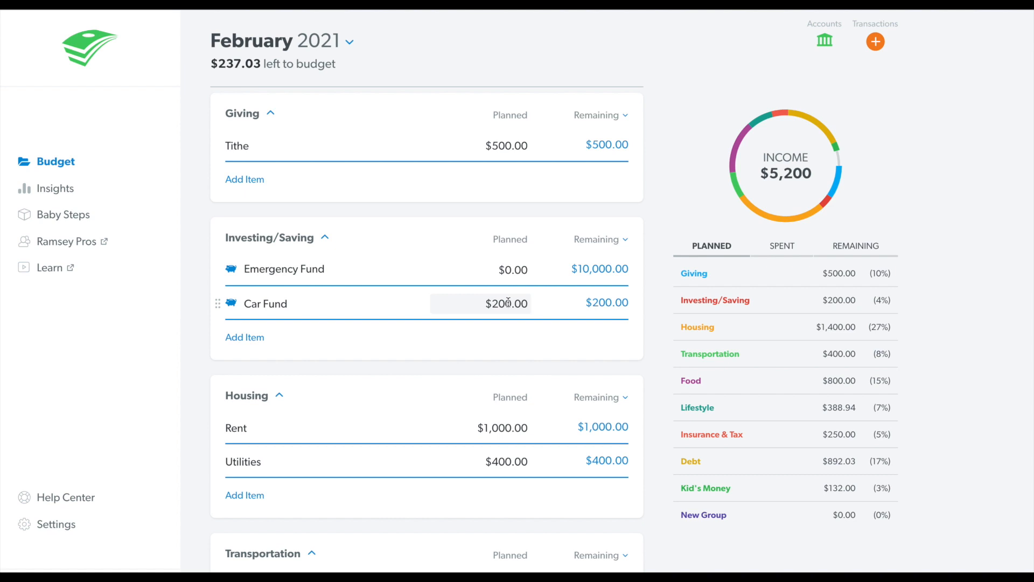
# Add an item named IKEA Beds to the Lifestyle group with a planned amount of $200.00
pyautogui.scroll(-13, 508, 303)
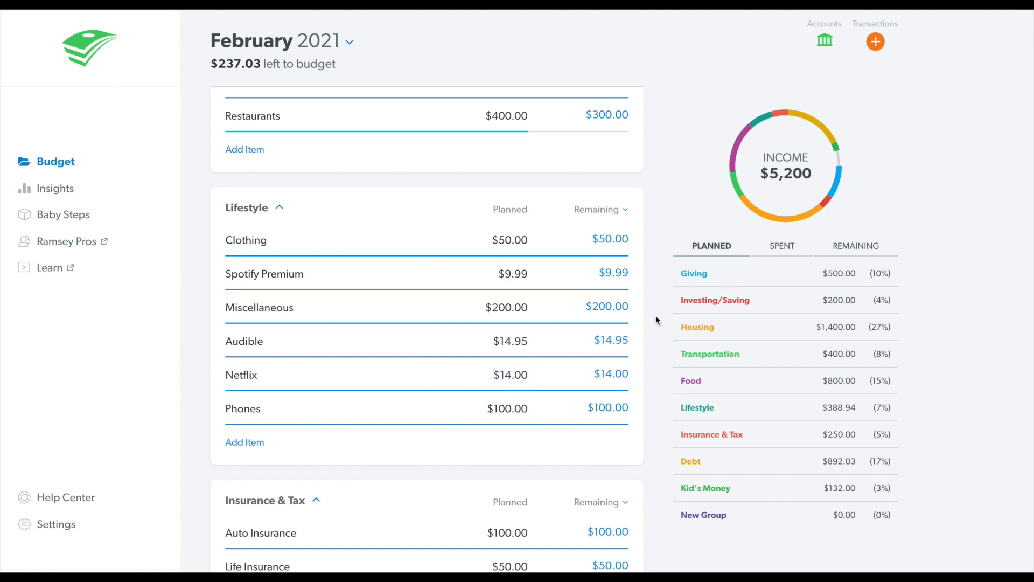
pyautogui.scroll(-2, 655, 316)
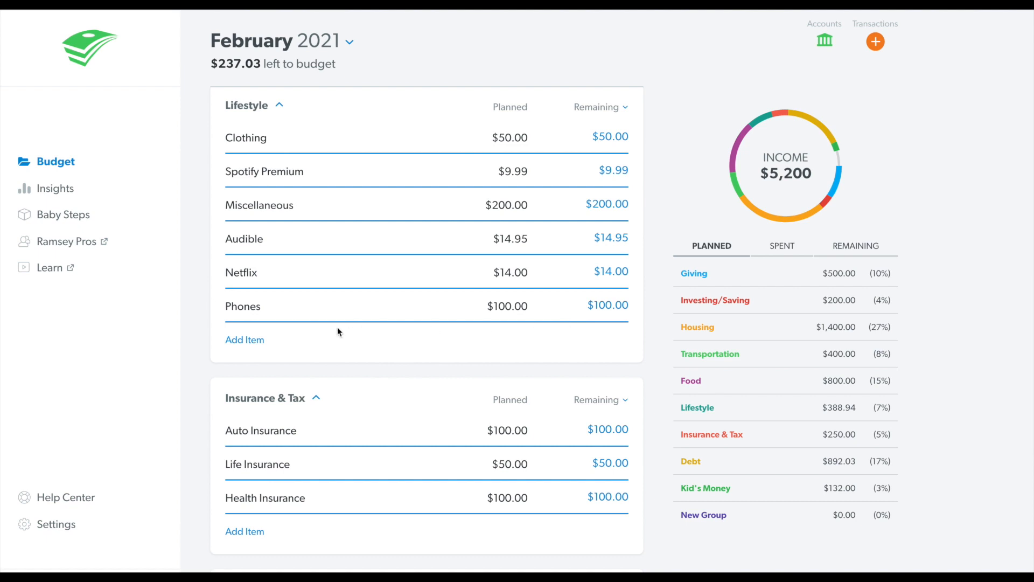
pyautogui.click(244, 340)
pyautogui.write('IKEA Beds')
pyautogui.click(507, 340)
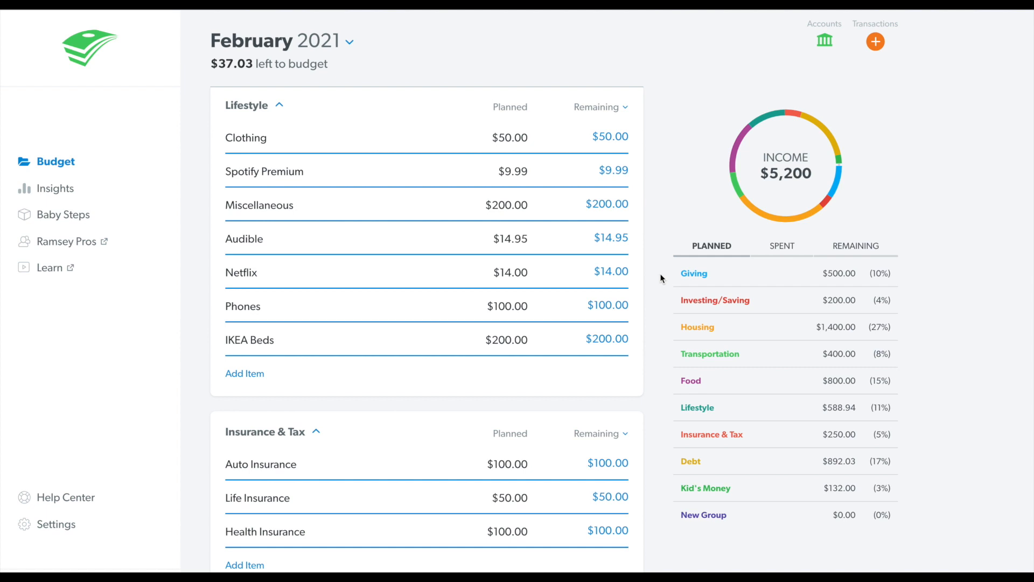
# Set the planned amount of Groceries in the Food group to $300.00
pyautogui.scroll(-10, 660, 274)
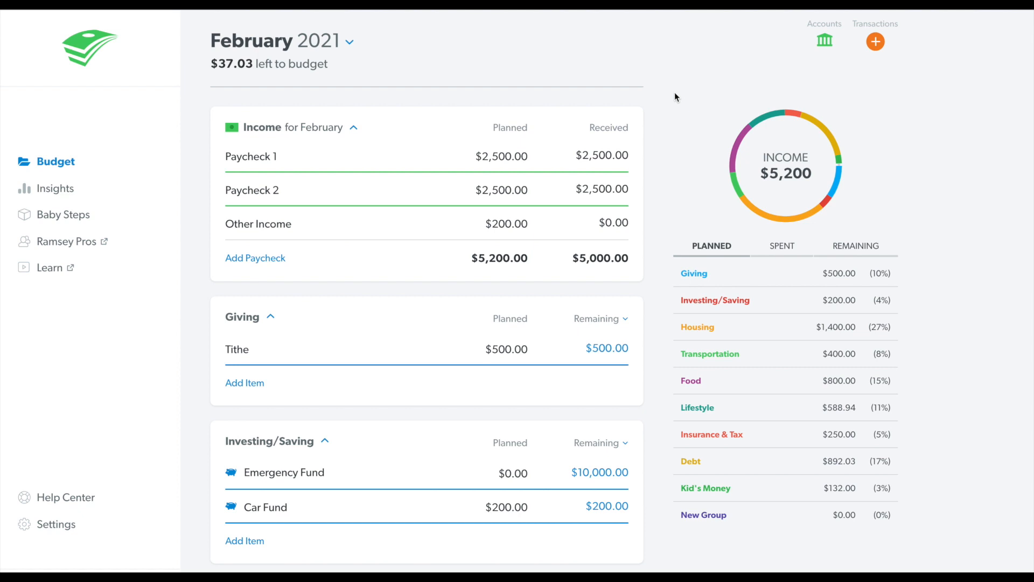
pyautogui.scroll(-20, 663, 144)
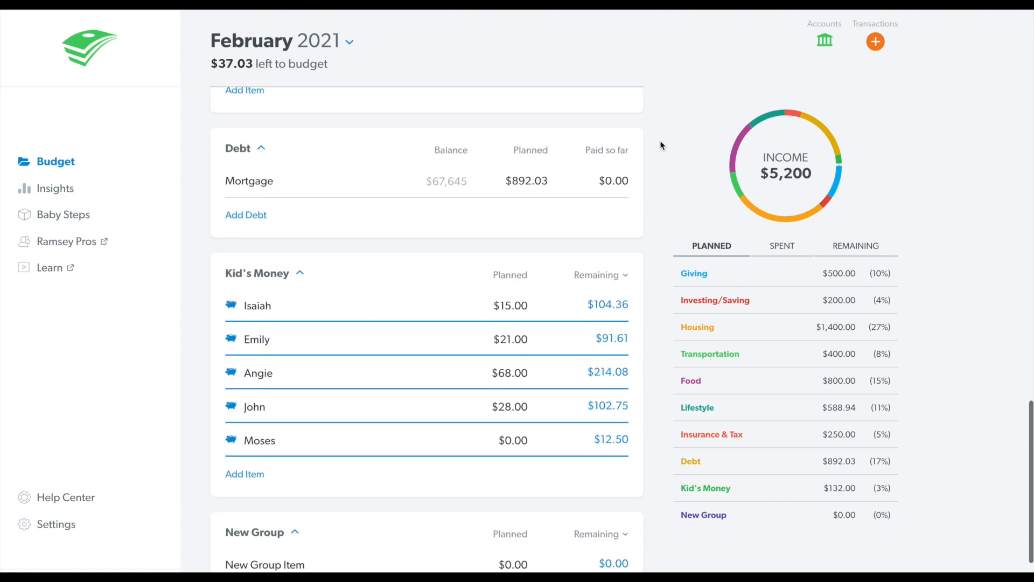
pyautogui.scroll(5, 663, 146)
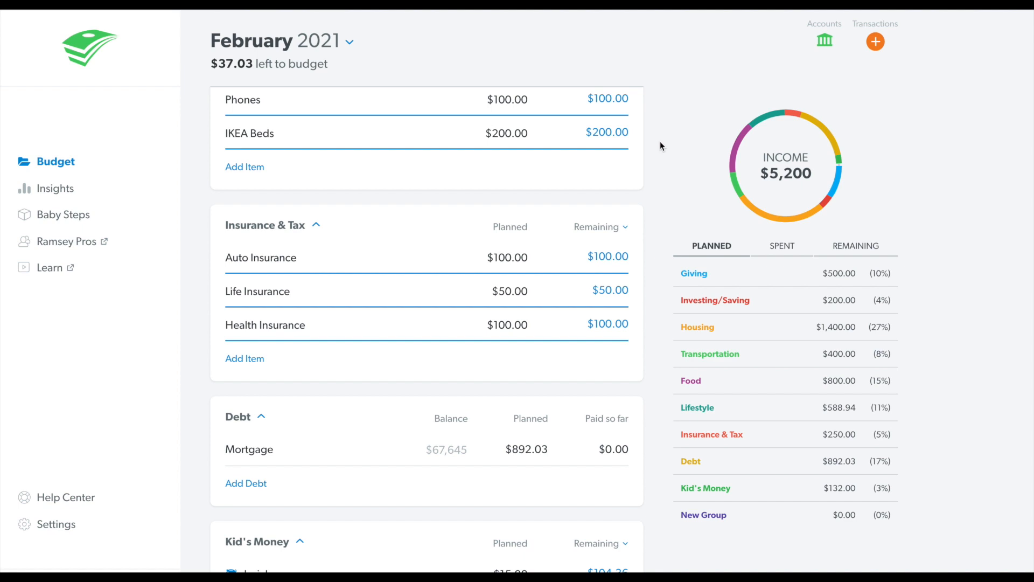
pyautogui.scroll(-1, 657, 162)
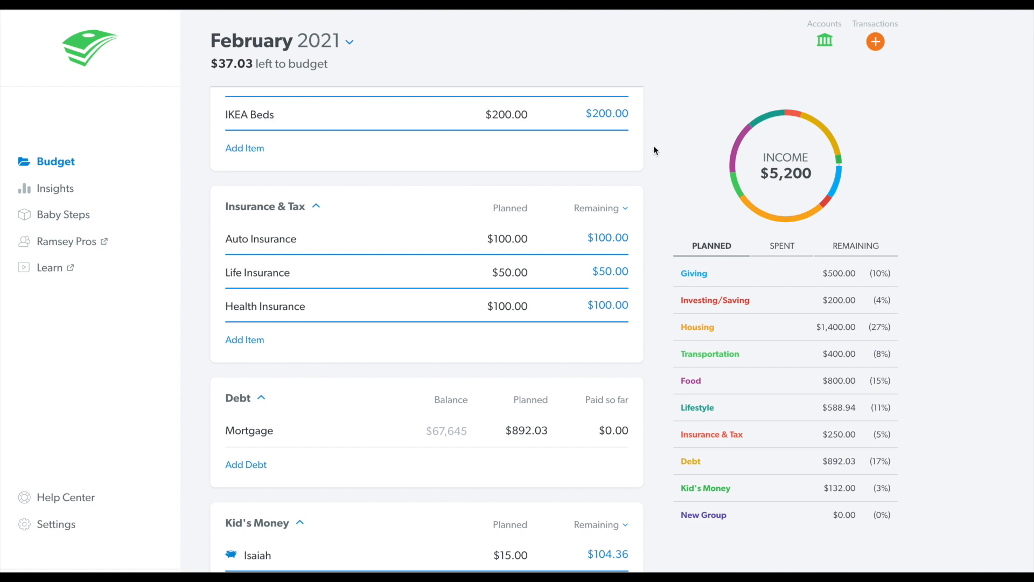
pyautogui.scroll(20, 654, 145)
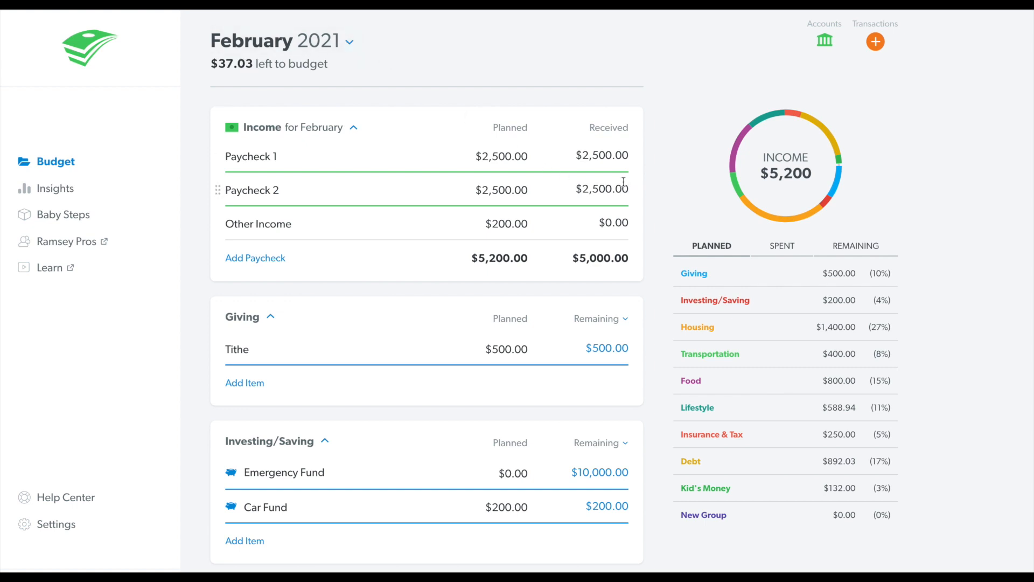
pyautogui.scroll(-10, 657, 203)
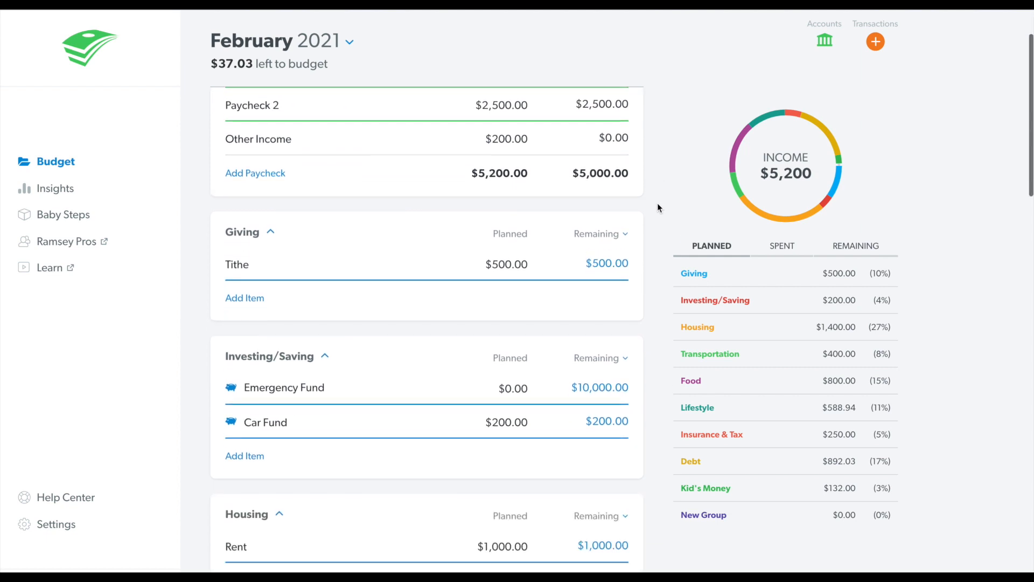
pyautogui.scroll(-2, 657, 203)
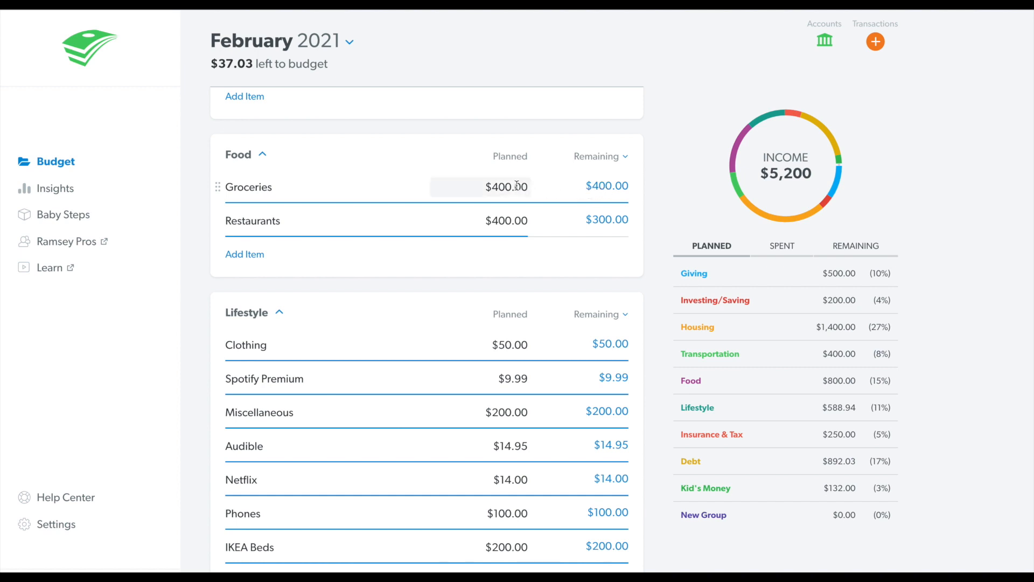
pyautogui.click(496, 187)
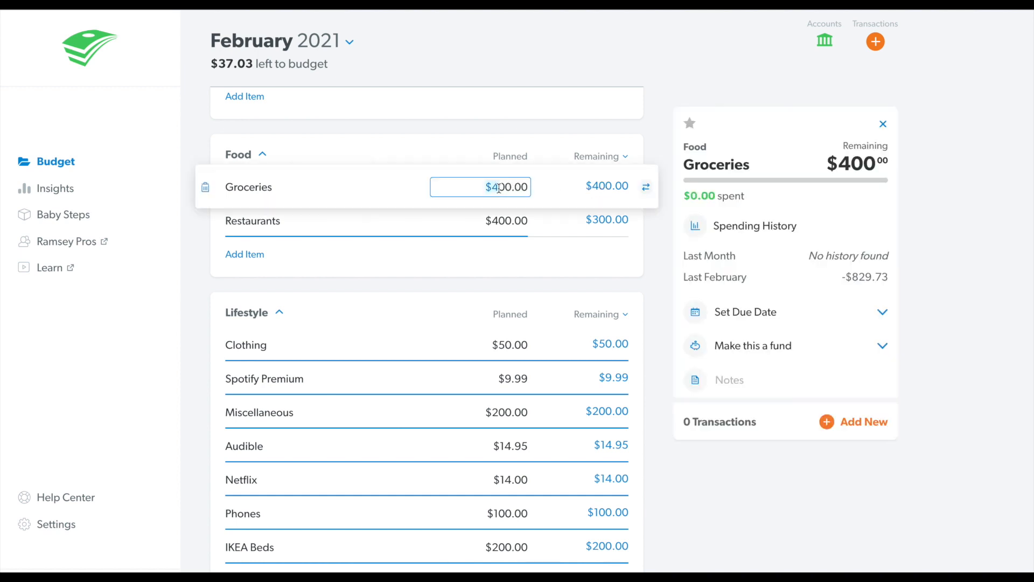
pyautogui.press('BackSpace')
pyautogui.write('3')
pyautogui.click(653, 131)
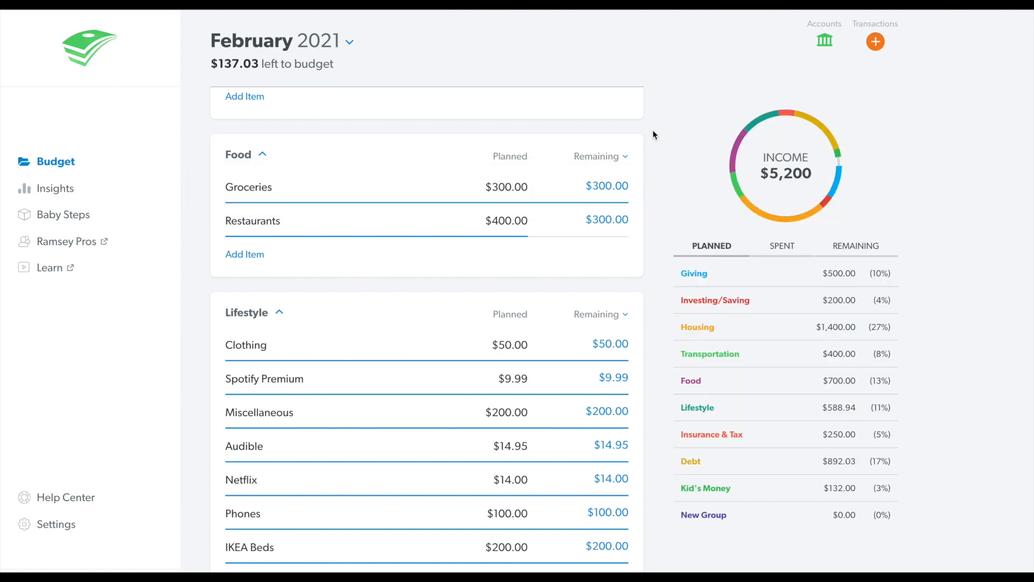
# Create the March 2021 budget with a February Overflow income line planned at $137.03
pyautogui.scroll(-4, 508, 234)
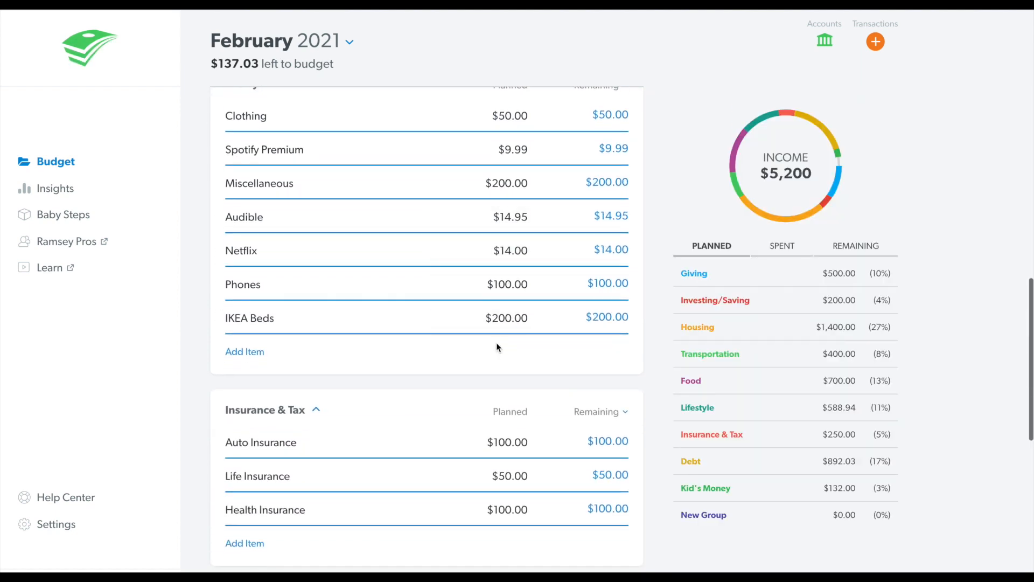
pyautogui.scroll(-5, 503, 396)
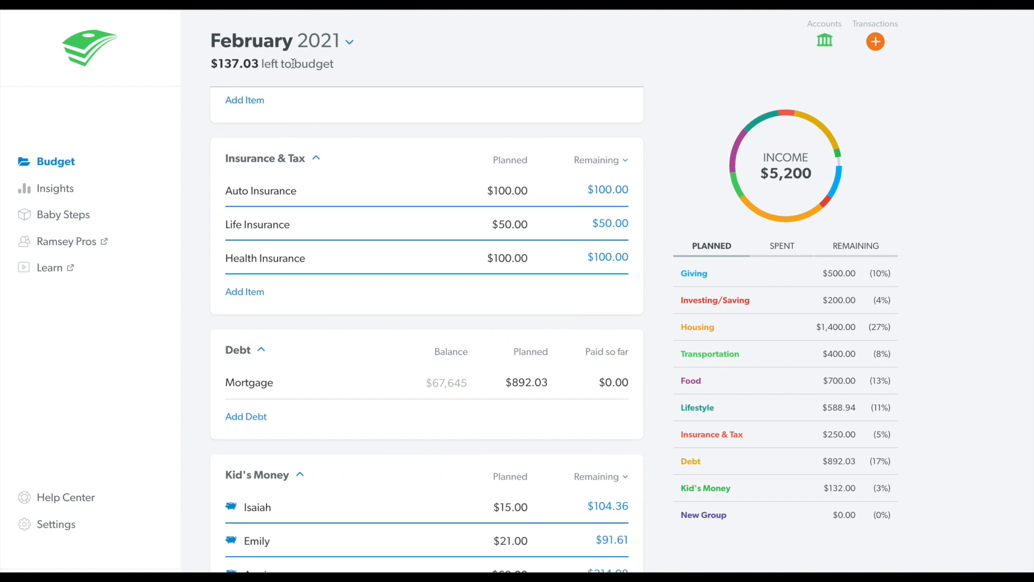
pyautogui.click(348, 44)
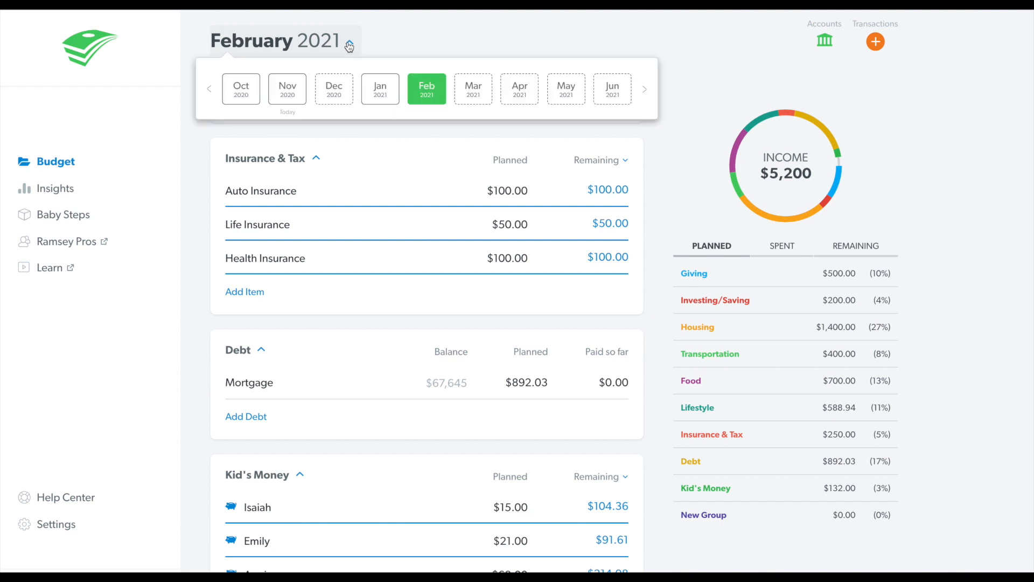
pyautogui.click(474, 93)
pyautogui.click(457, 380)
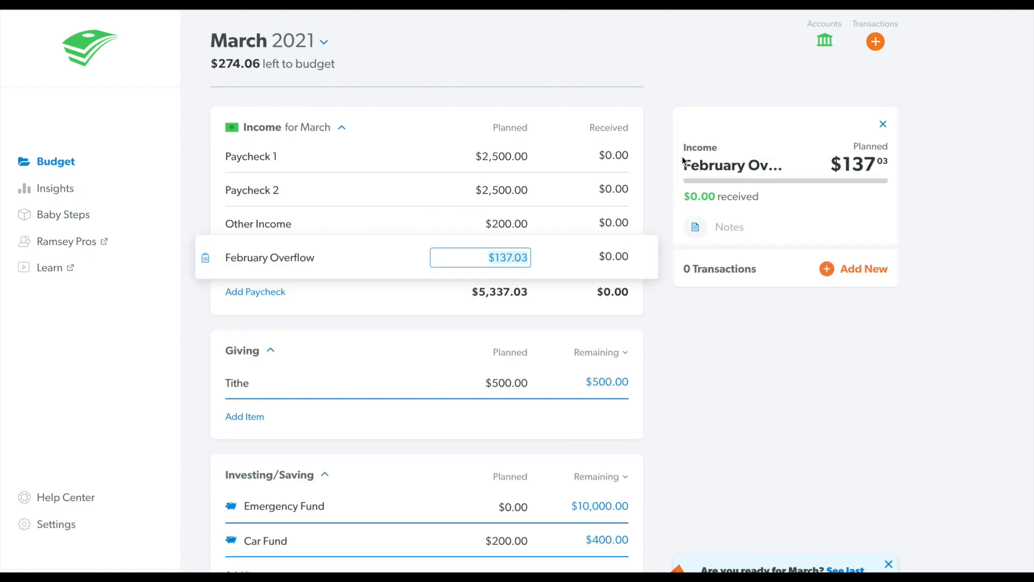
pyautogui.click(659, 154)
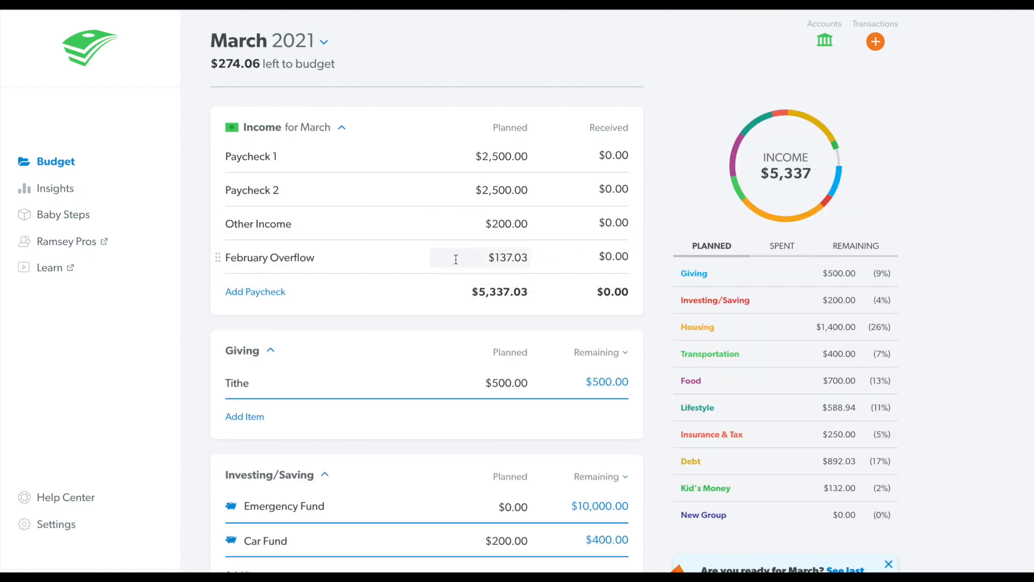